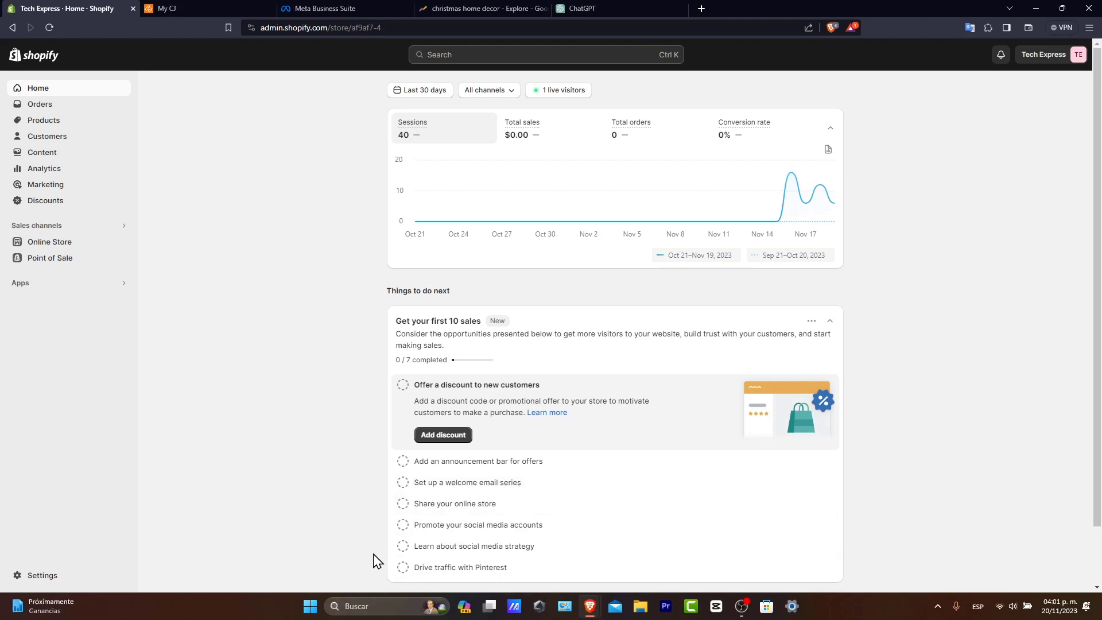
# - Search the Shopify App Store for 'email marketing' and open the Mailchimp: Email Marketing app
pyautogui.click(27, 285)
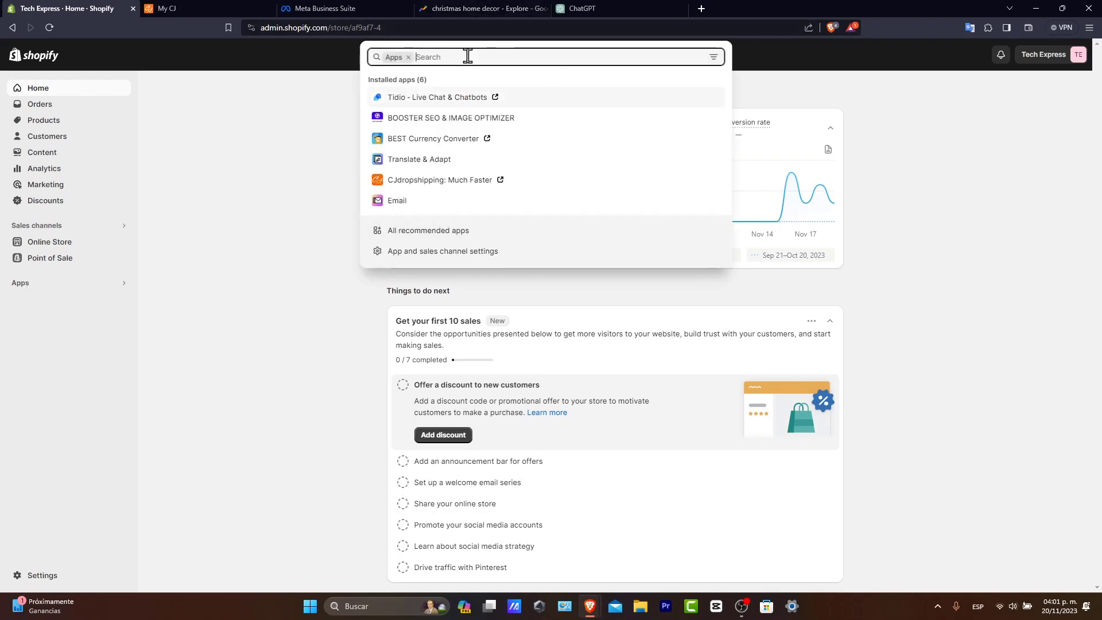
pyautogui.write('email marketing')
pyautogui.press('Return')
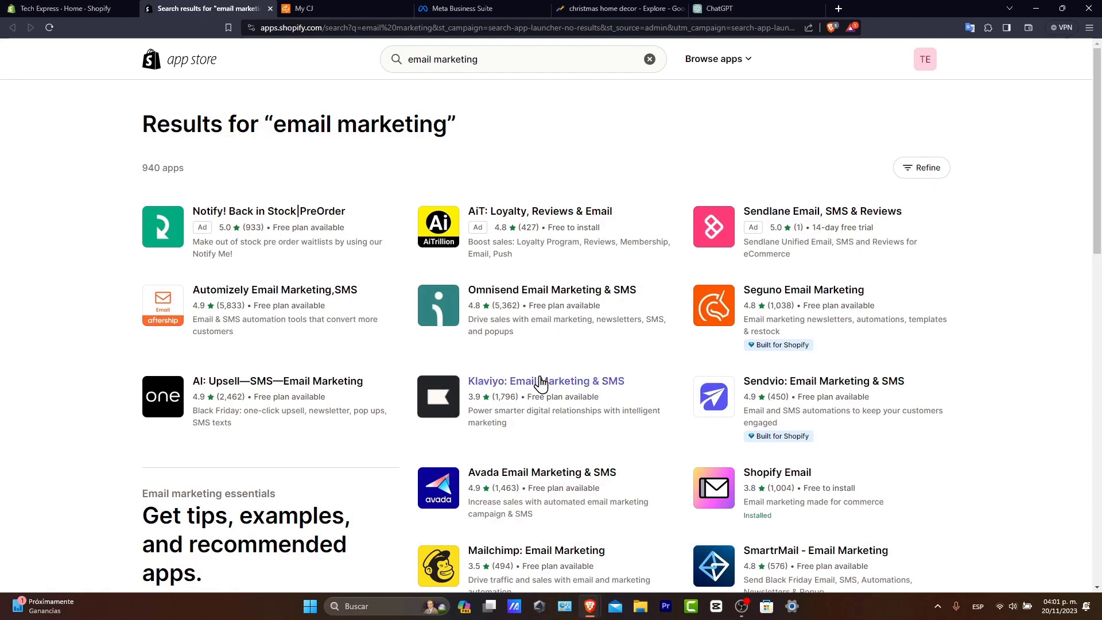
pyautogui.click(554, 552)
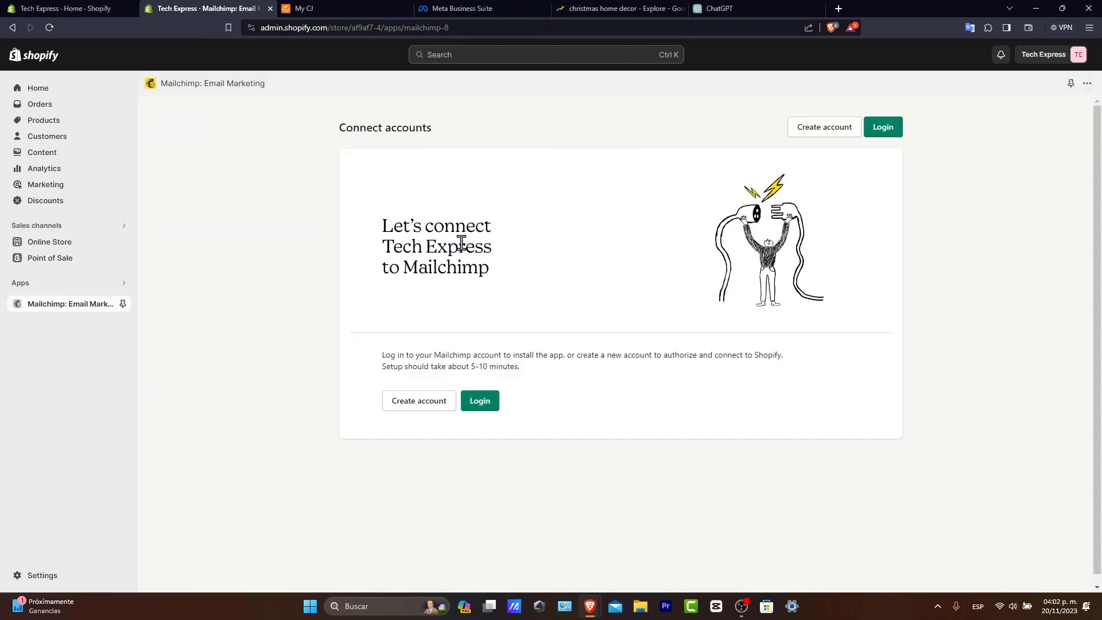
# - Create a new Mailchimp account for Tech Express by checking and submitting the prefilled signup form
pyautogui.moveTo(455, 227); pyautogui.dragTo(531, 272)
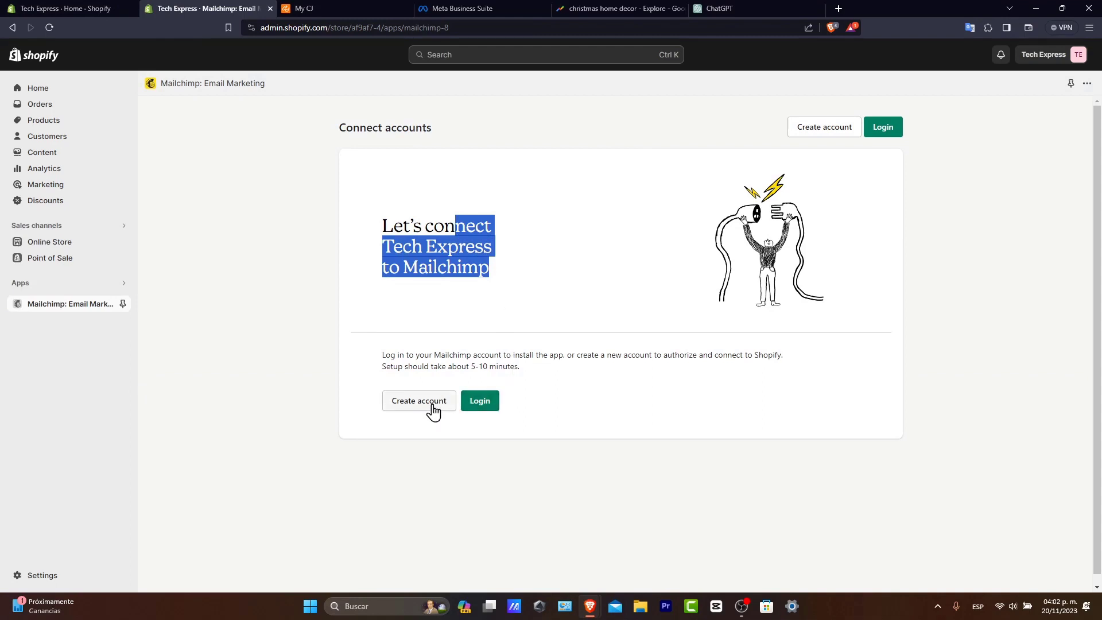
pyautogui.click(825, 137)
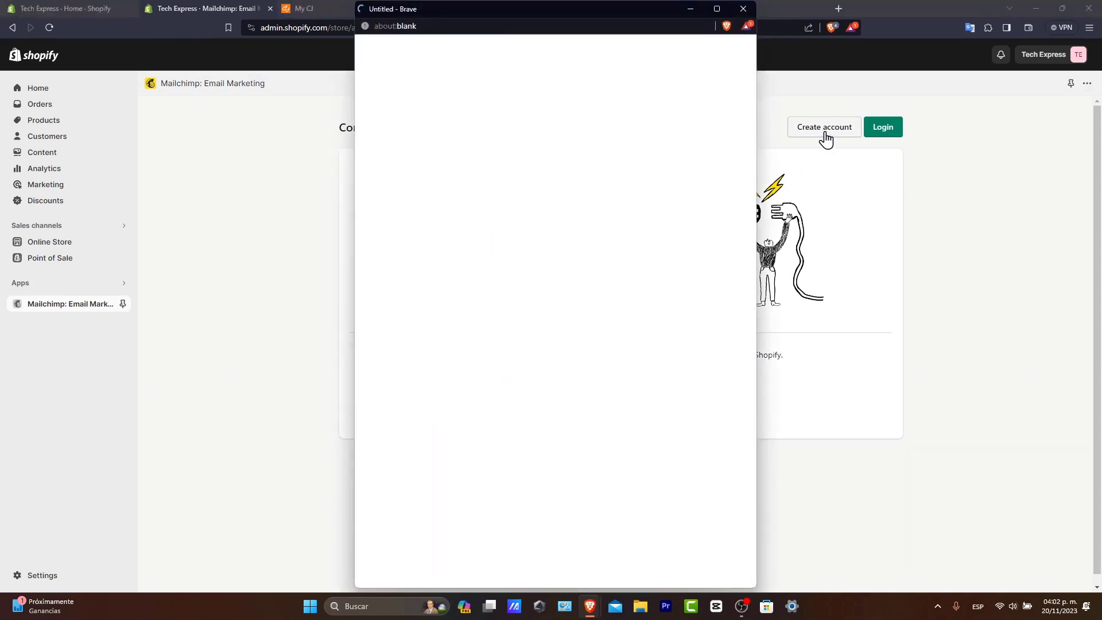
pyautogui.click(503, 308)
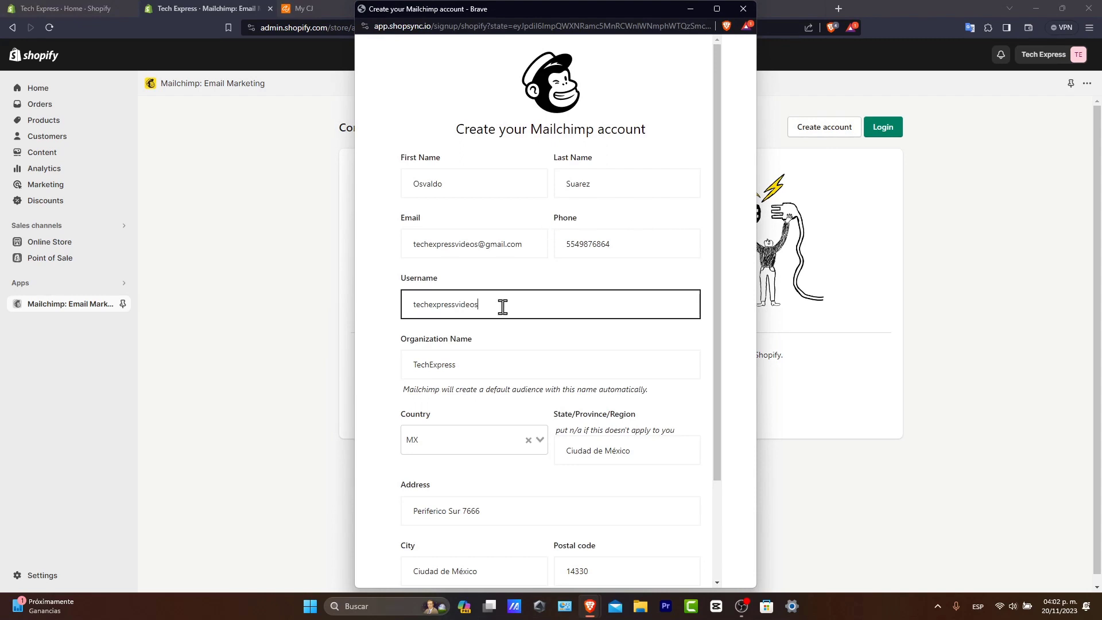
pyautogui.click(534, 340)
pyautogui.scroll(-1, 559, 334)
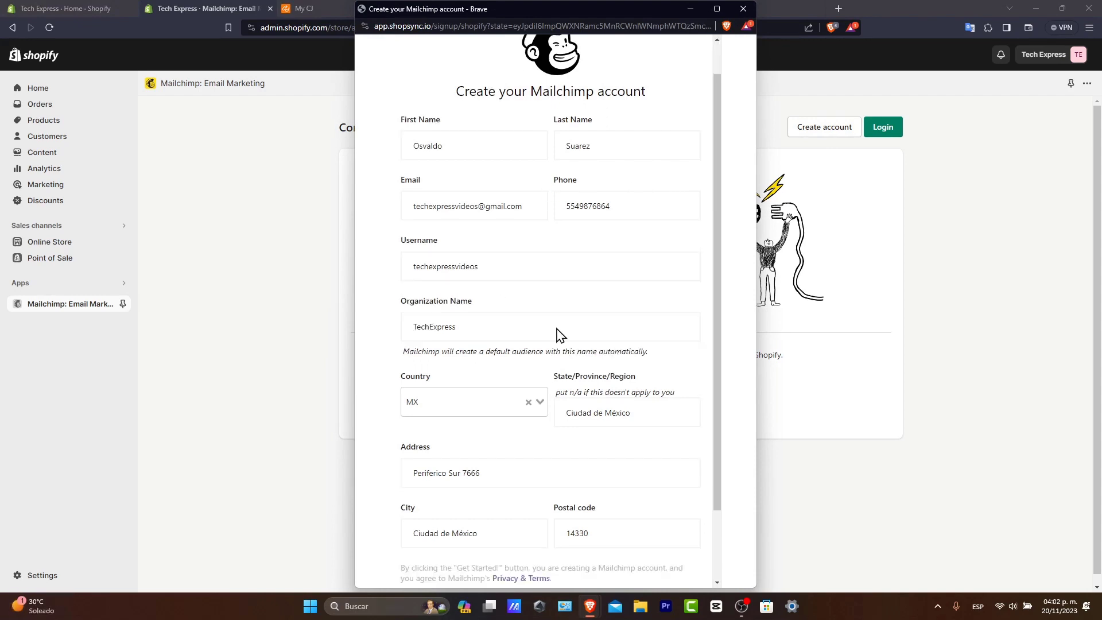
pyautogui.scroll(-2, 561, 335)
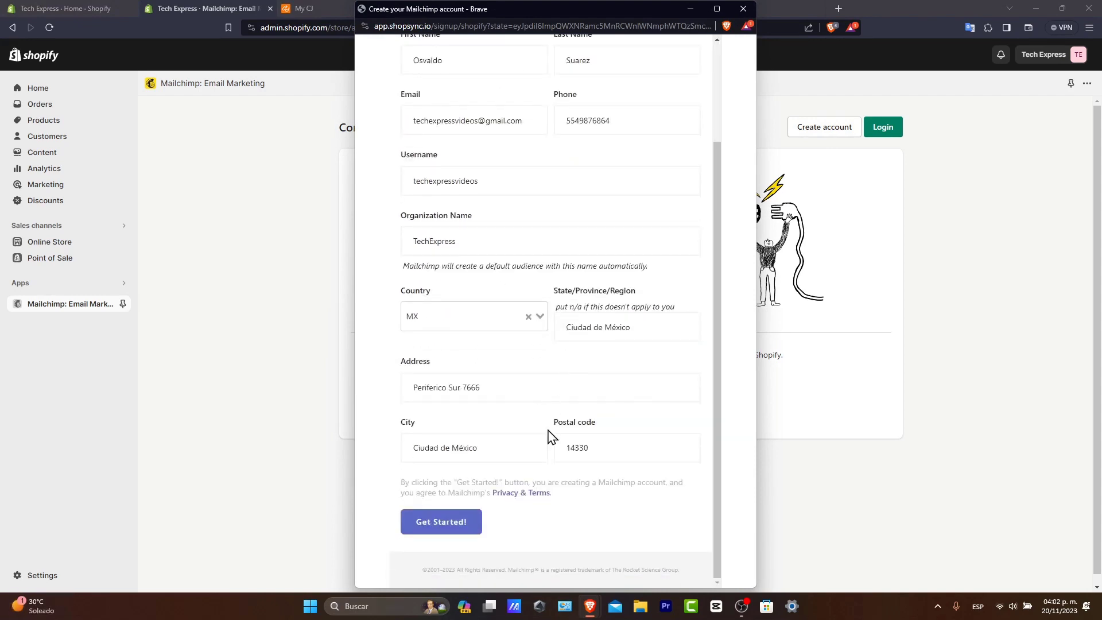
pyautogui.click(465, 538)
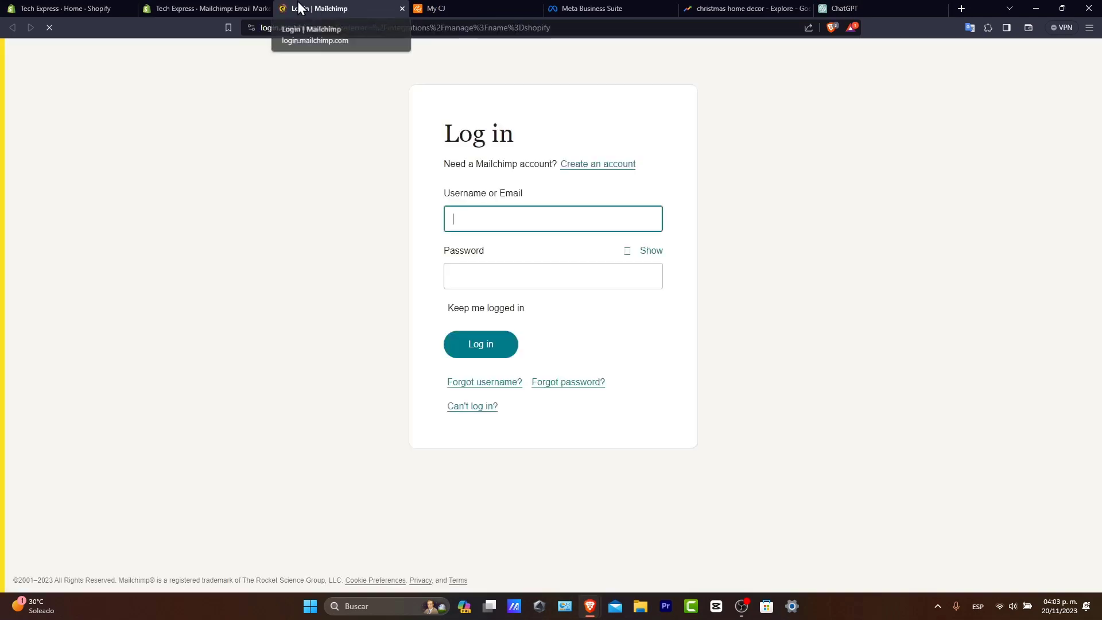
# - Enter the Mailchimp account username on the login page and move to the password field
pyautogui.click(517, 222)
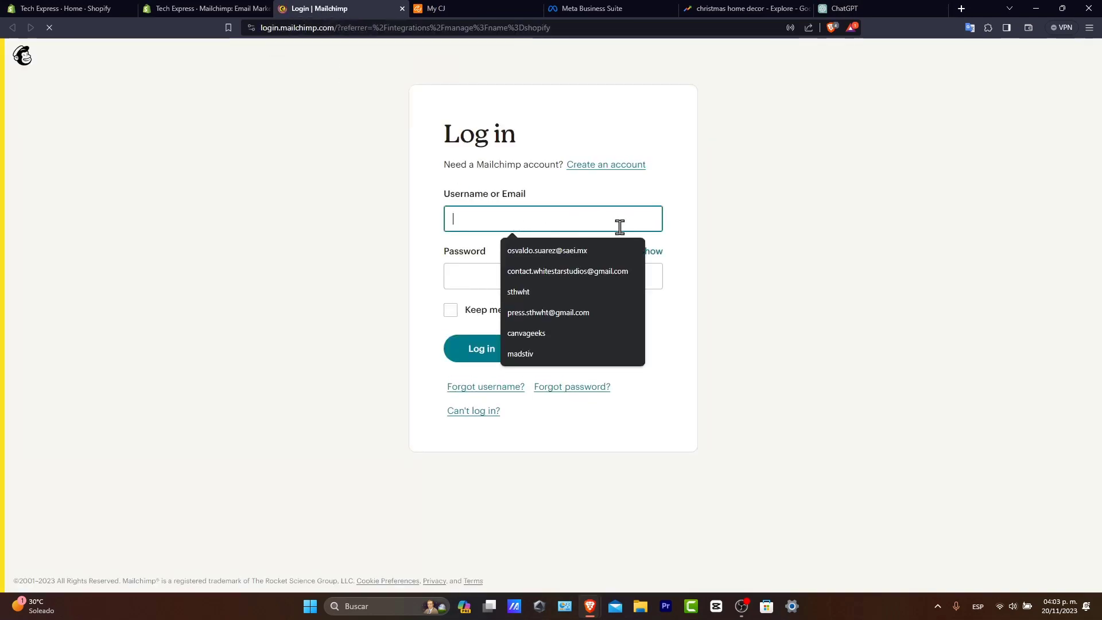
pyautogui.write('techexpres')
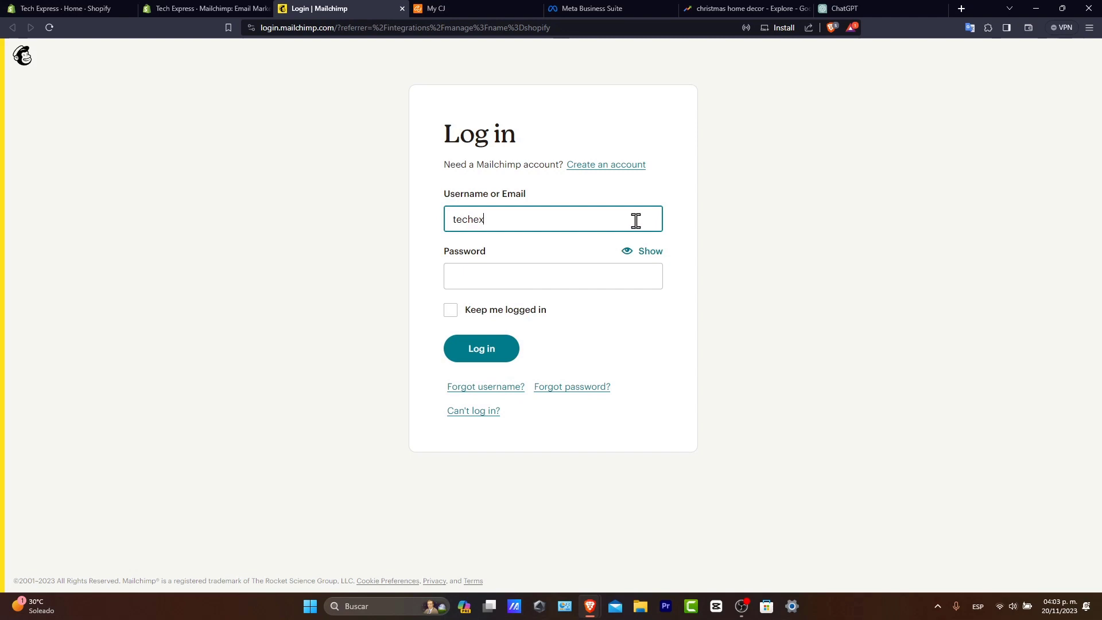
pyautogui.write('svideos')
pyautogui.press('Tab')
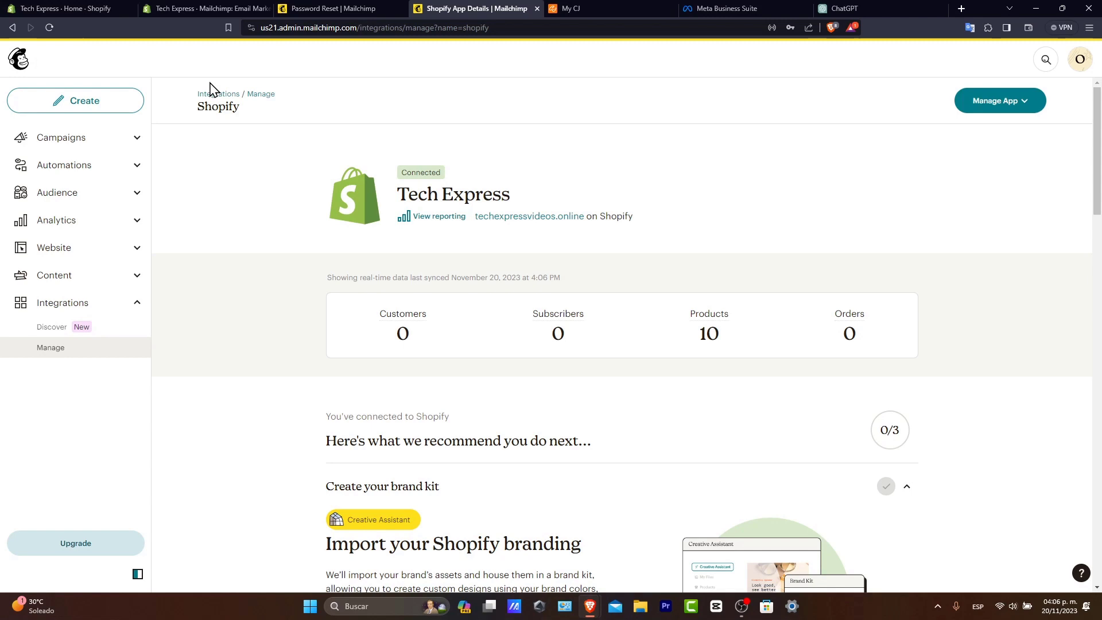
# - Check Tech Express's empty Shopify Orders page, then go back to the Mailchimp password-reset tab
pyautogui.click(23, 8)
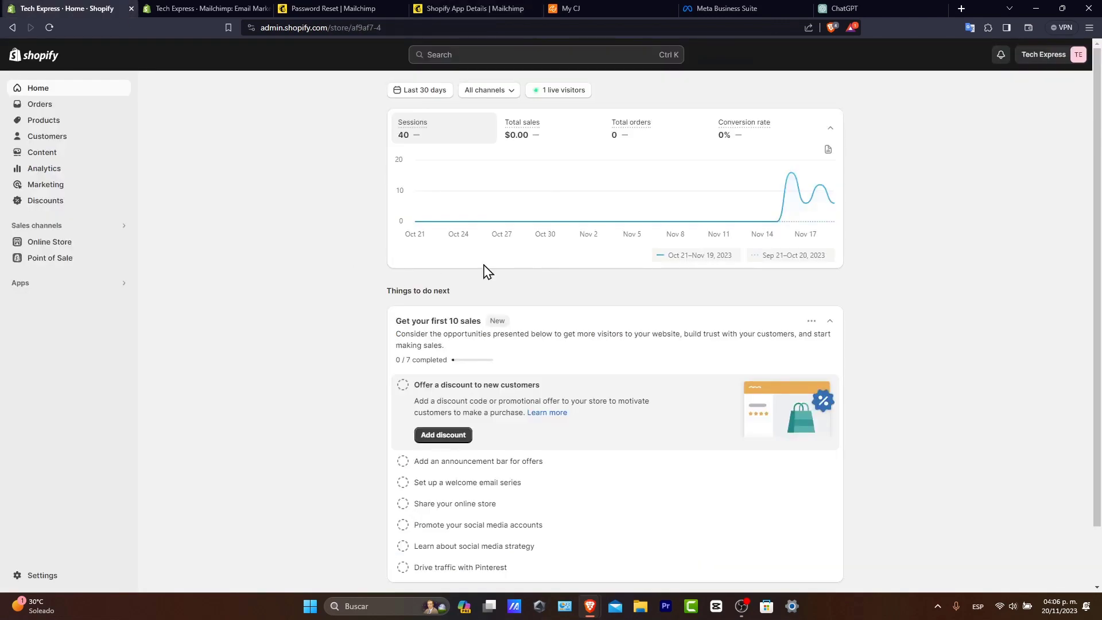
pyautogui.scroll(-1, 586, 290)
pyautogui.scroll(1, 591, 297)
pyautogui.click(69, 120)
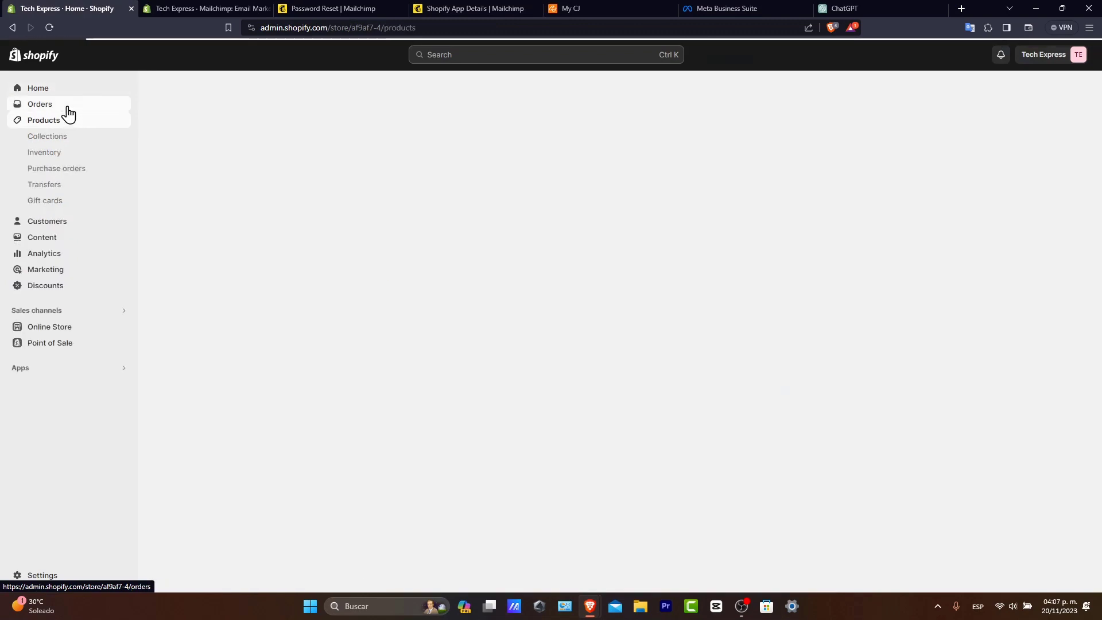
pyautogui.click(67, 106)
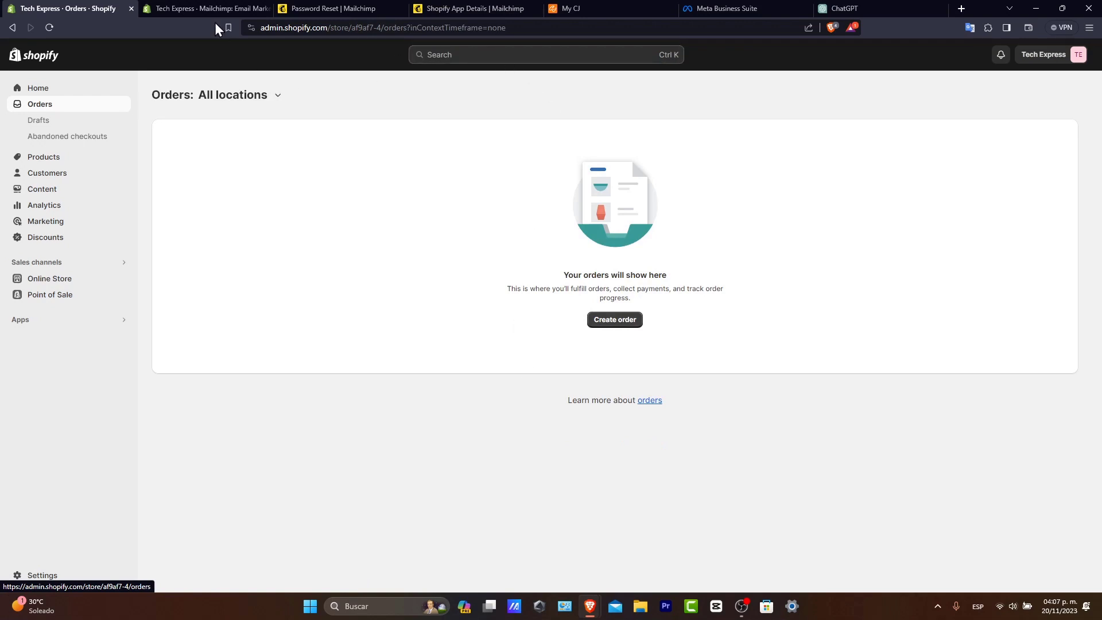
pyautogui.click(357, 8)
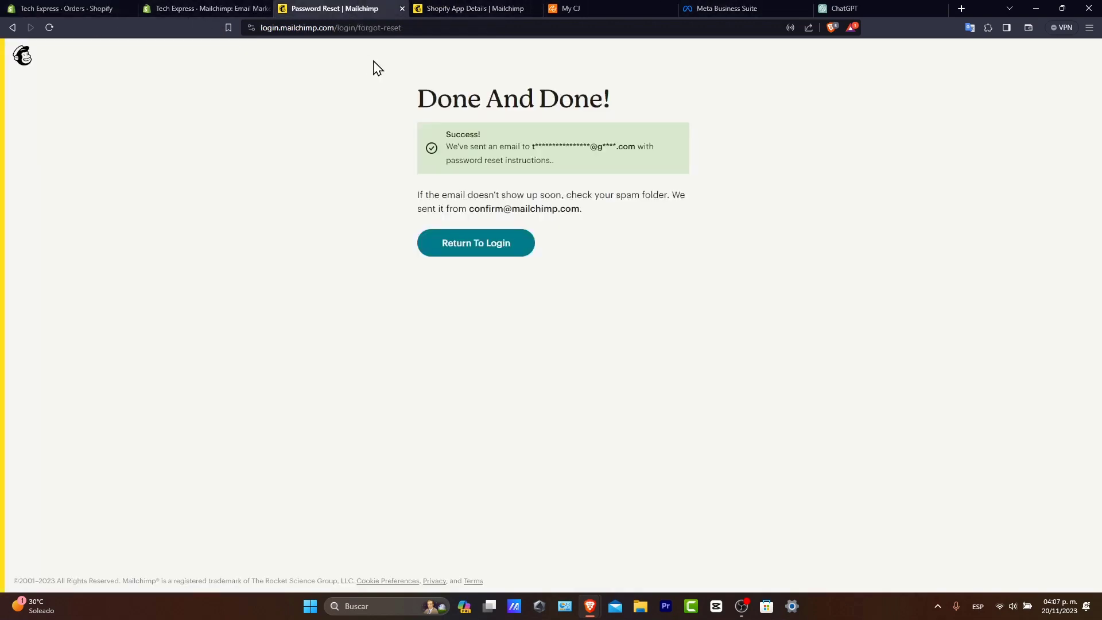
# - From the Audience dashboard, start adding contacts via Copy and paste and ready the paste box
pyautogui.click(402, 8)
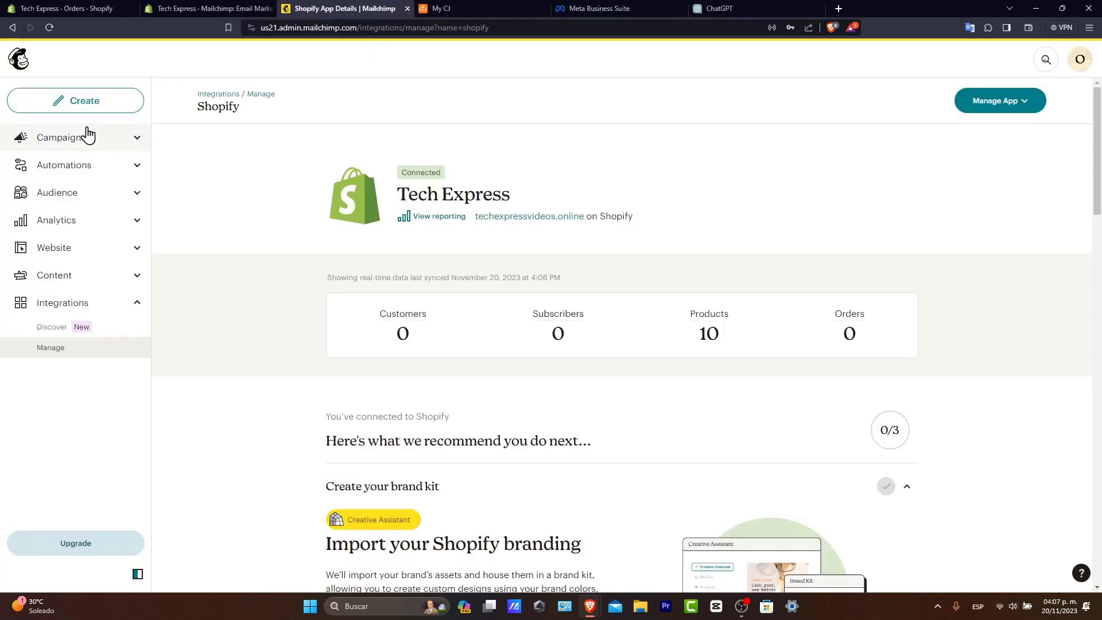
pyautogui.click(73, 197)
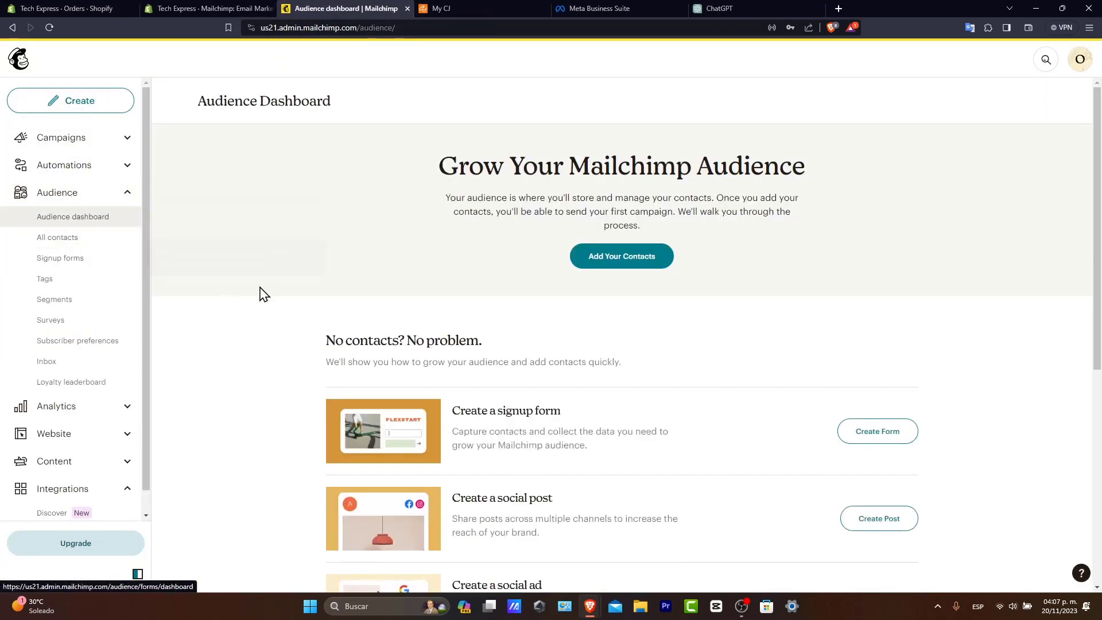
pyautogui.click(620, 266)
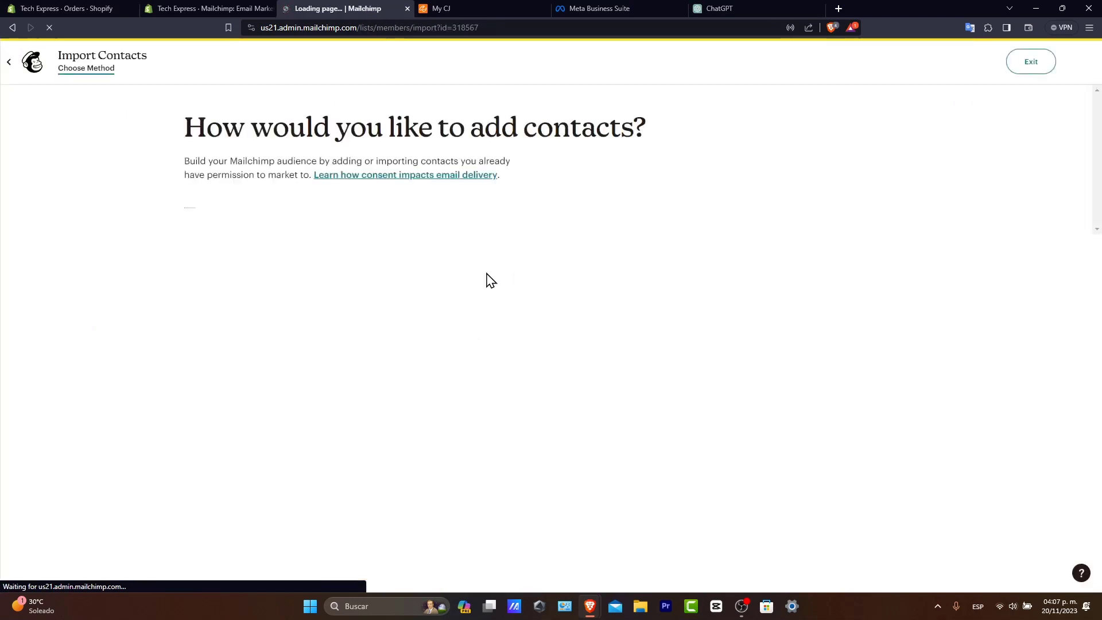
pyautogui.click(398, 227)
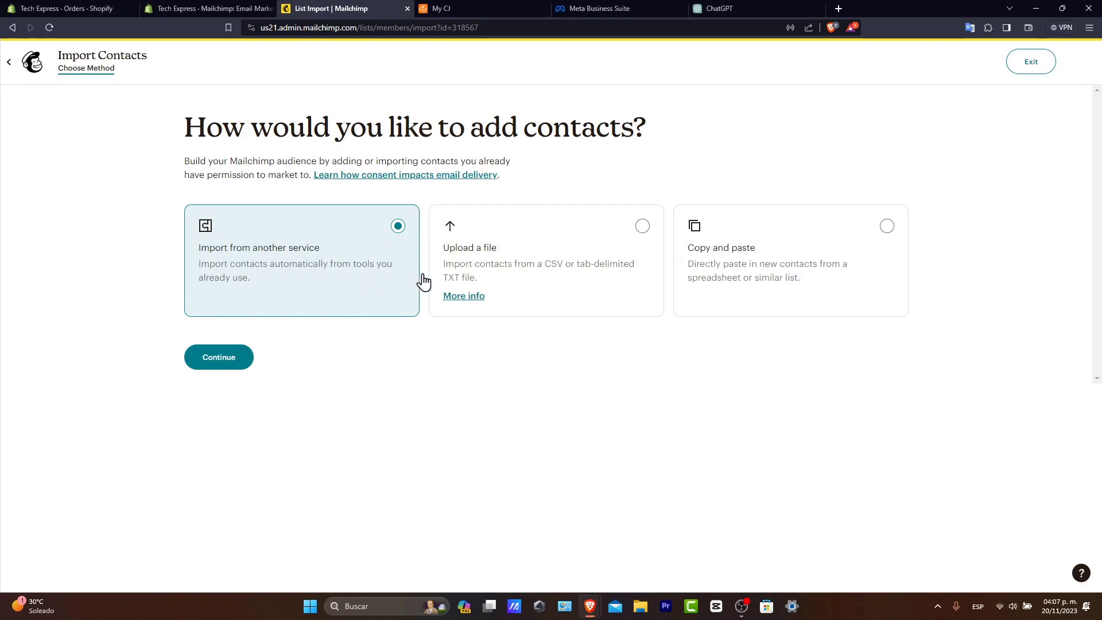
pyautogui.click(763, 299)
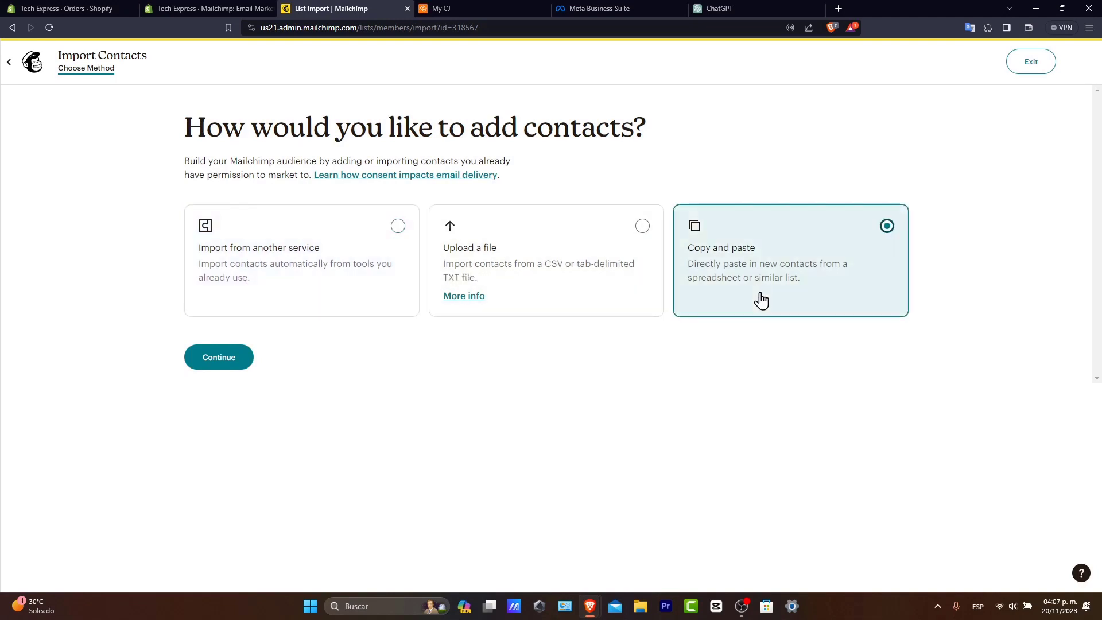
pyautogui.click(214, 362)
pyautogui.click(330, 277)
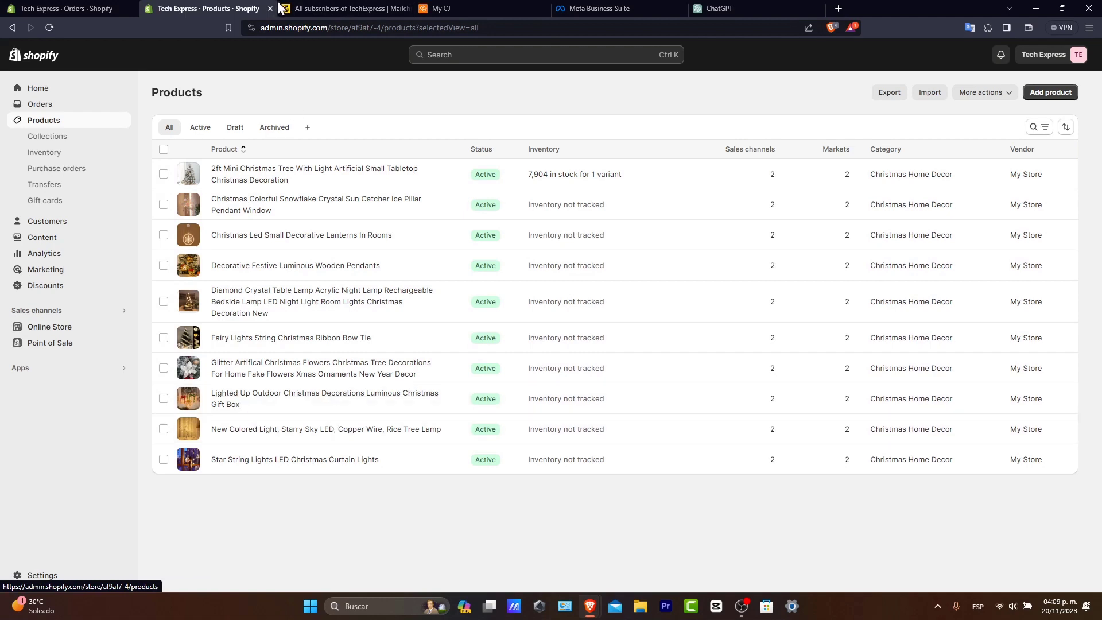
# - Create a new automation from the Recover abandoned carts pre-built journey in All campaigns
pyautogui.click(317, 7)
pyautogui.click(125, 147)
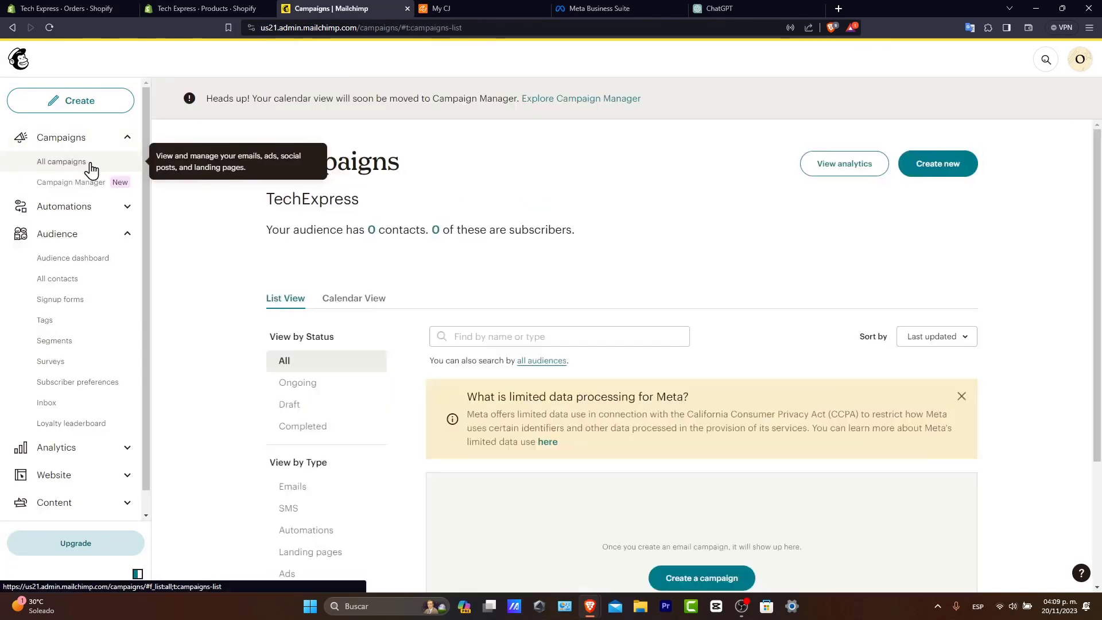
pyautogui.click(934, 178)
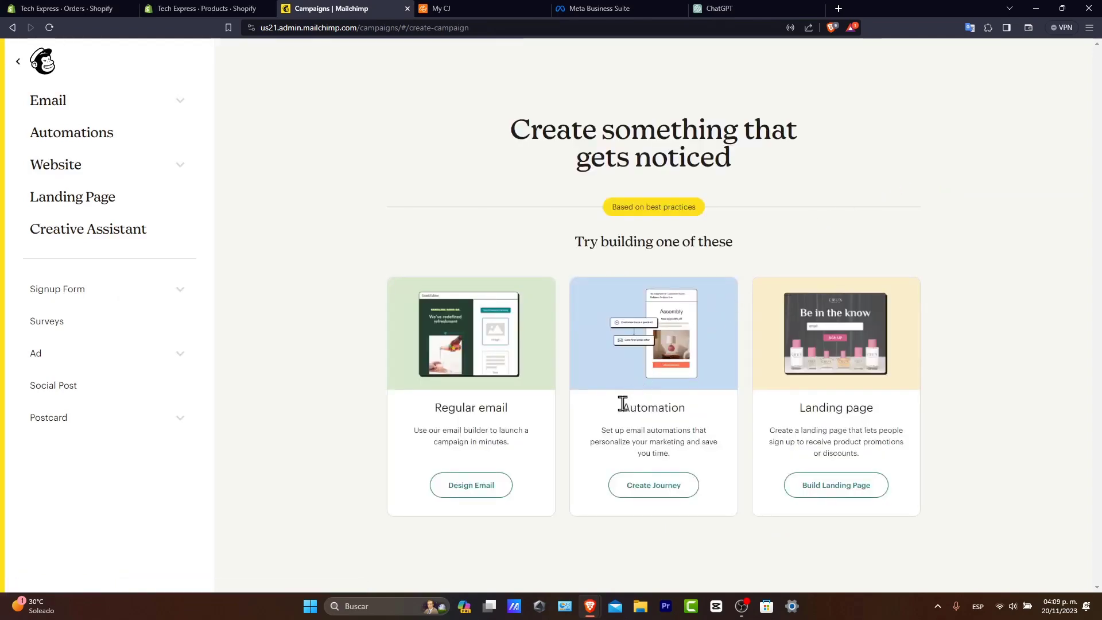
pyautogui.click(643, 390)
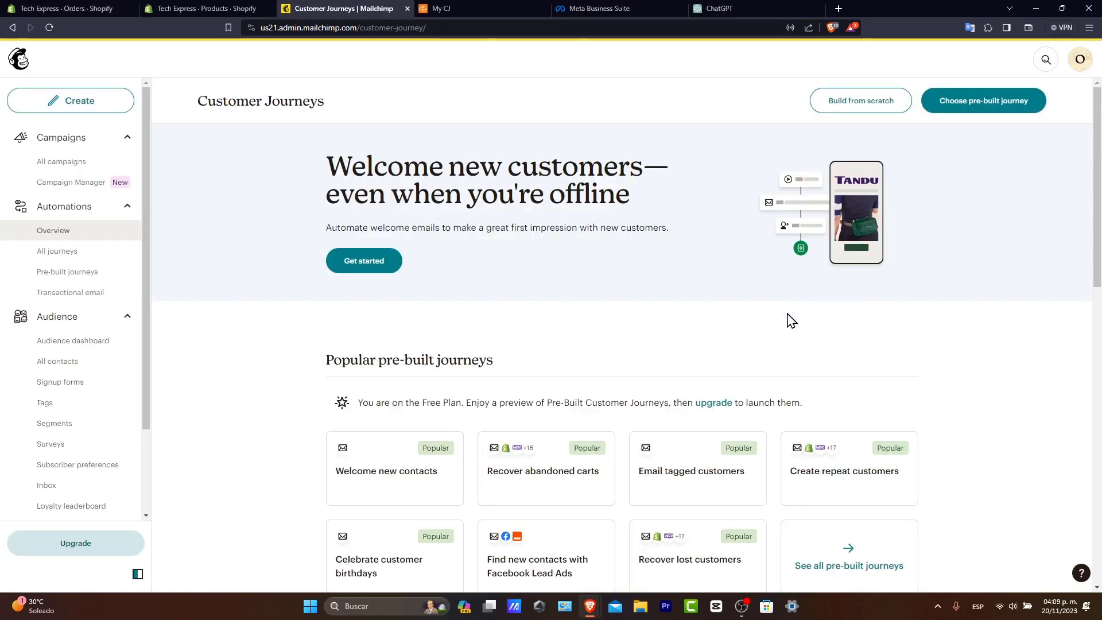
pyautogui.scroll(-3, 649, 321)
pyautogui.moveTo(422, 171); pyautogui.dragTo(511, 183)
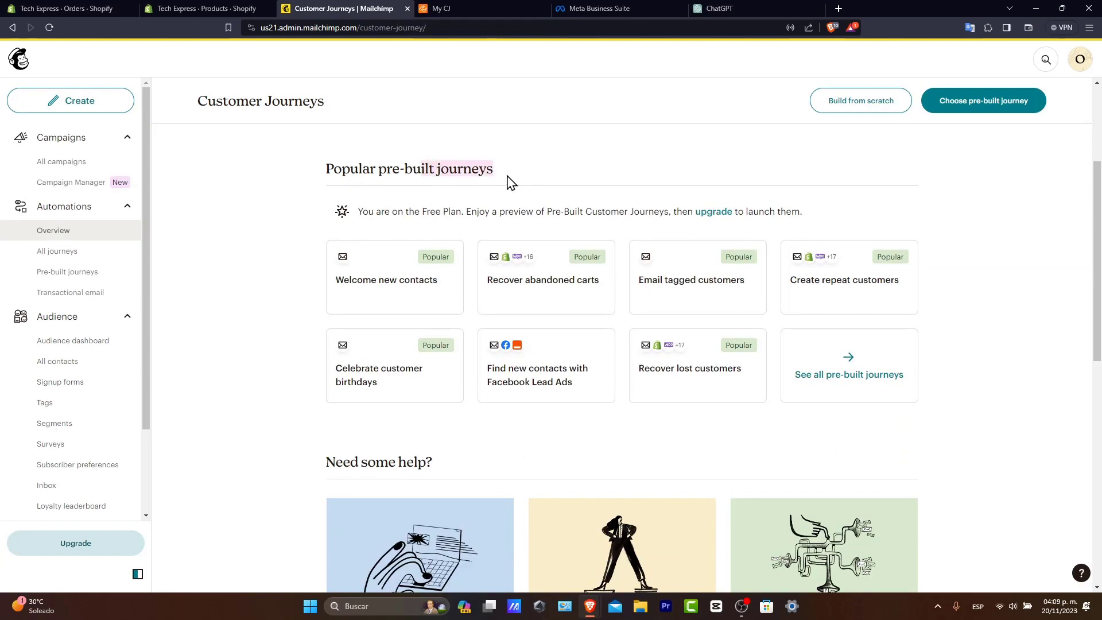
pyautogui.click(565, 296)
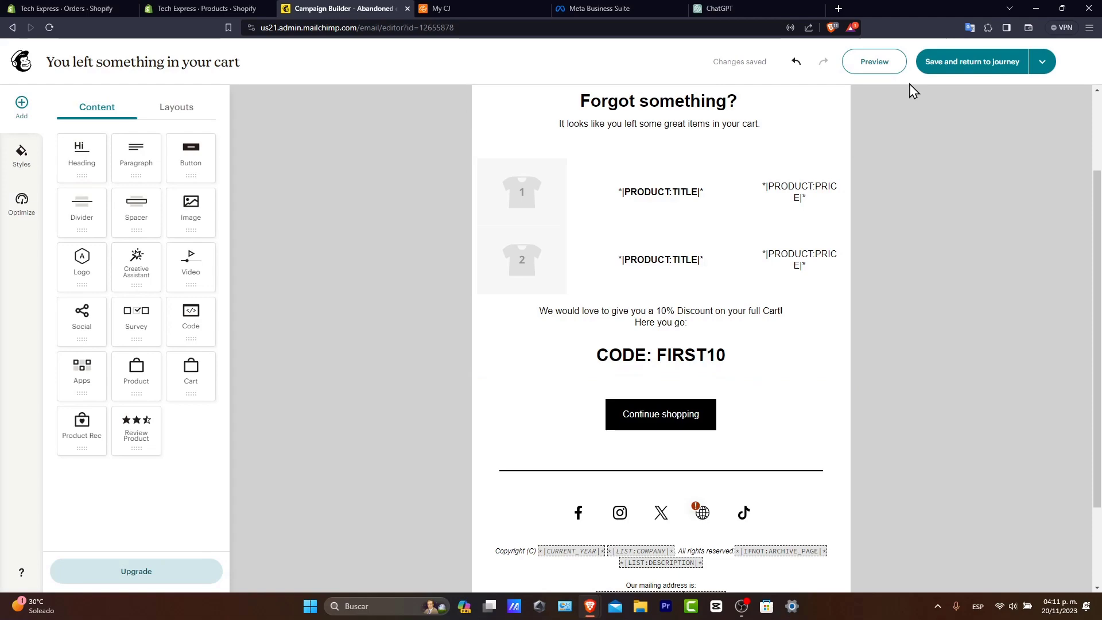
# - Preview the abandoned-cart email on desktop and mobile, then bring up Shopify's Orders page
pyautogui.click(893, 71)
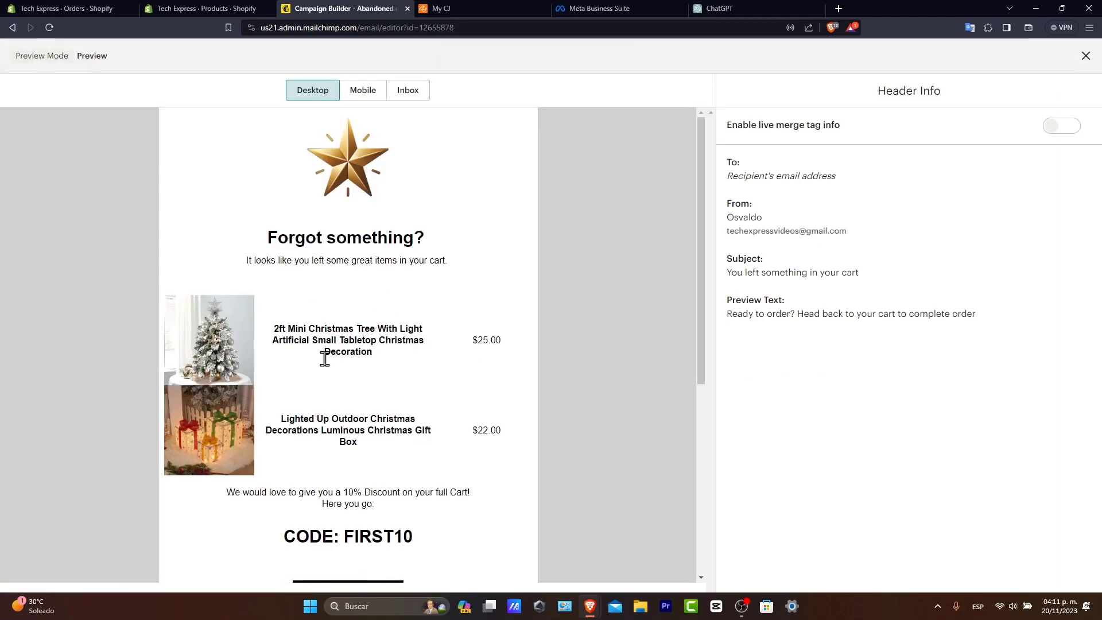
pyautogui.scroll(-3, 464, 366)
pyautogui.scroll(3, 480, 413)
pyautogui.click(370, 94)
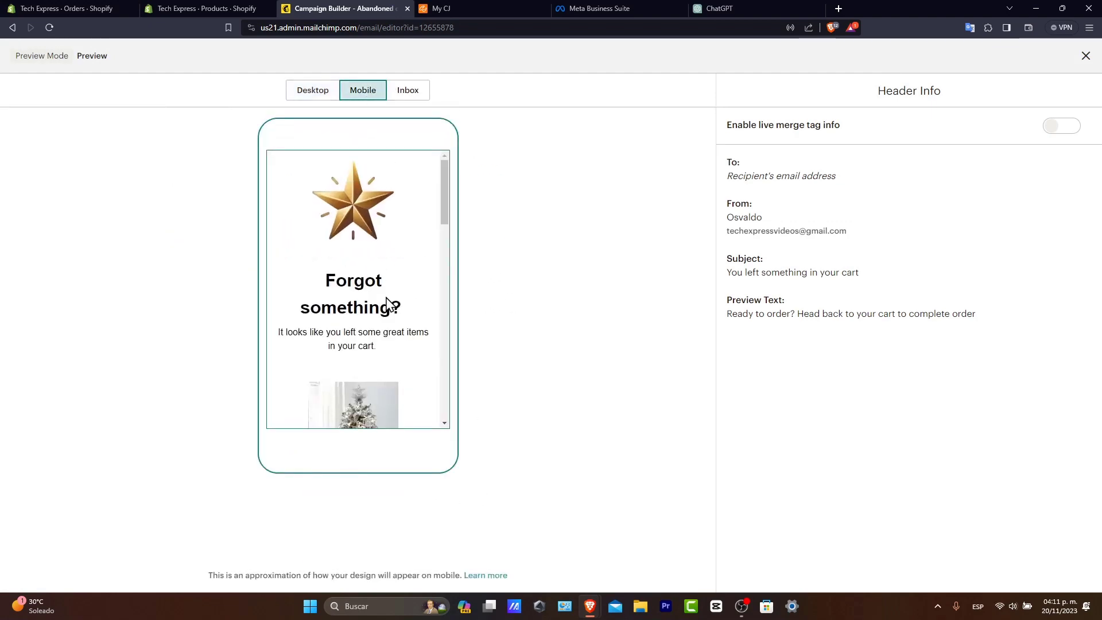
pyautogui.scroll(-10, 387, 301)
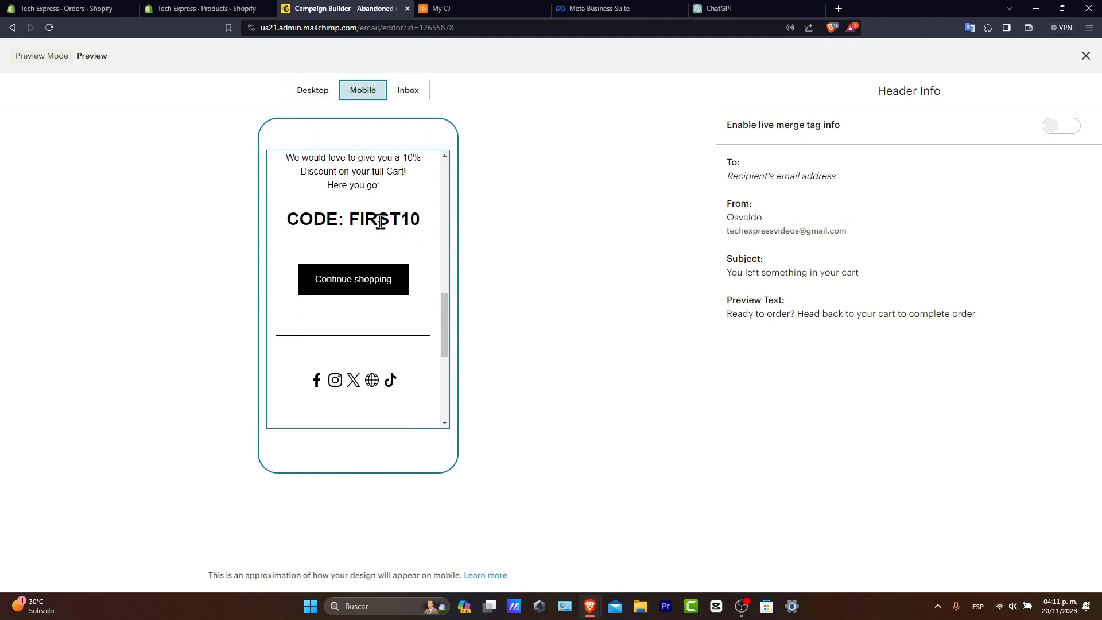
pyautogui.click(94, 9)
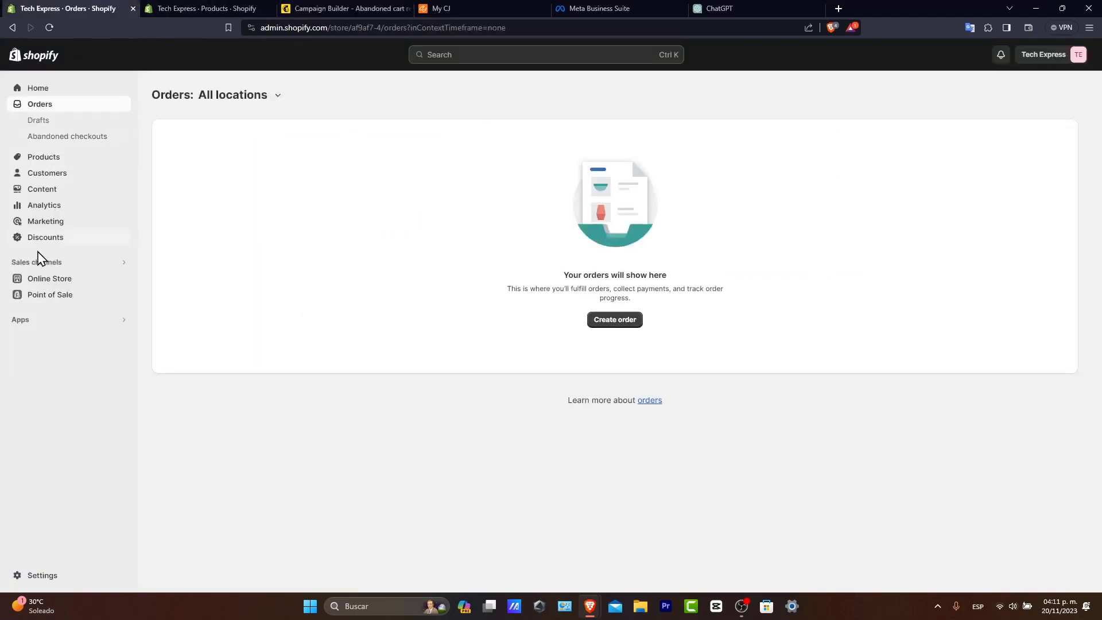
# - Check that Dawn is the current theme on Shopify's Themes page, then return to the email preview
pyautogui.click(42, 278)
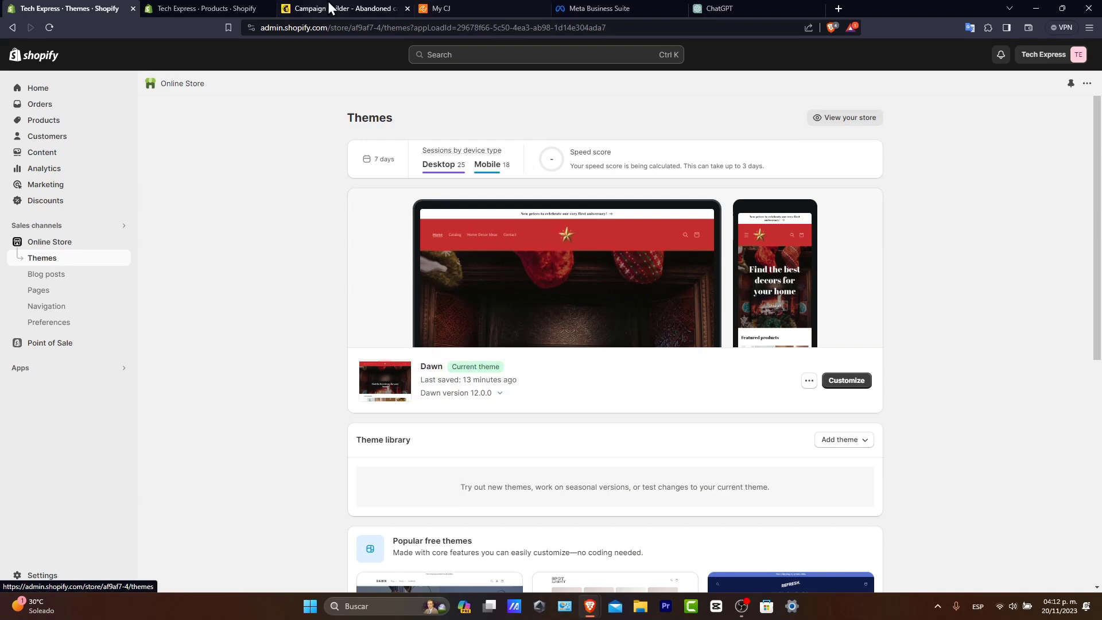
pyautogui.click(198, 8)
# - Close the mobile preview and save the email into the Recover abandoned carts journey
pyautogui.click(350, 7)
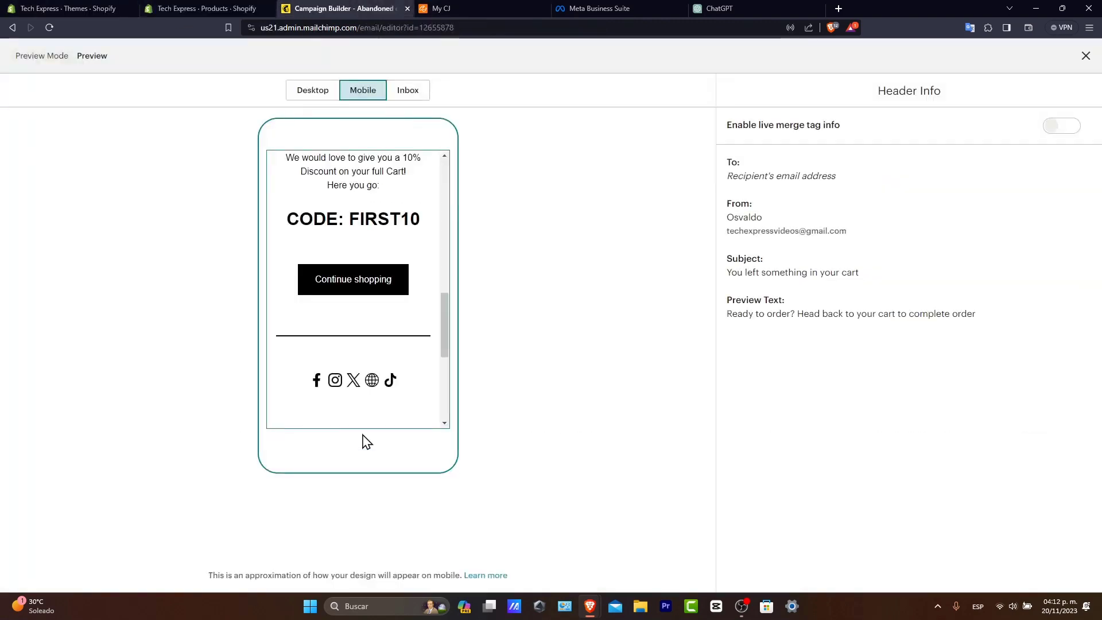
pyautogui.click(1086, 56)
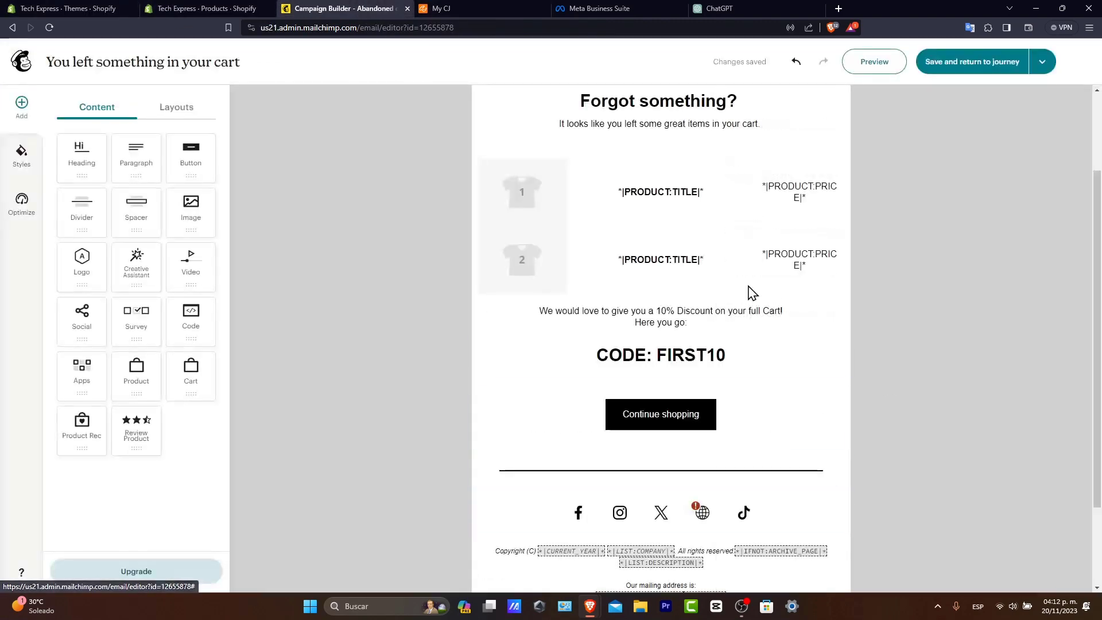
pyautogui.click(999, 62)
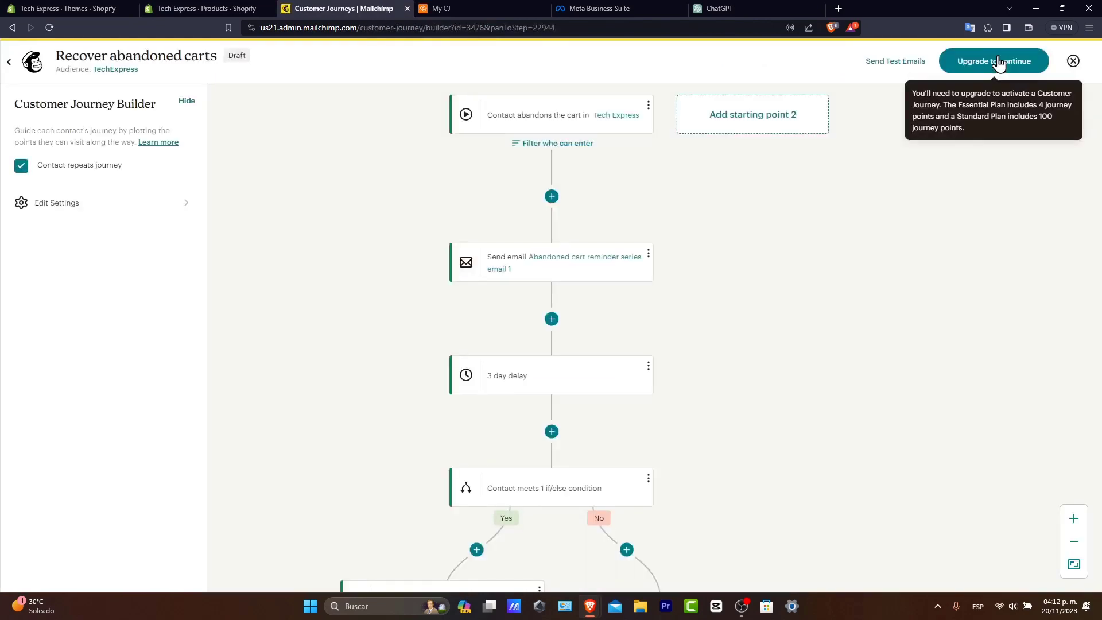
pyautogui.click(78, 7)
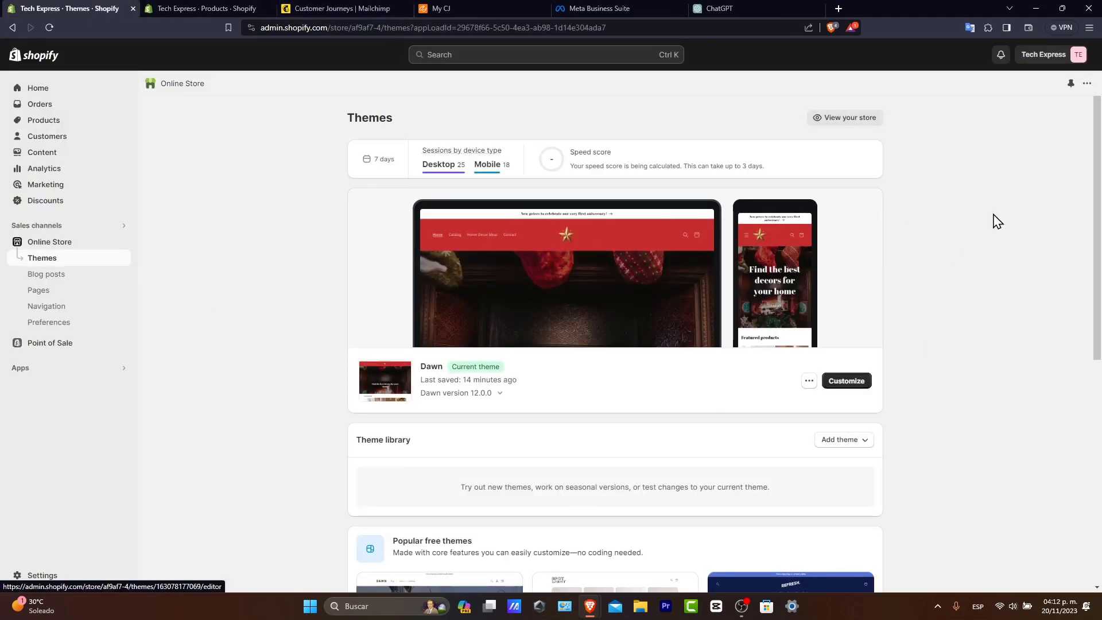
# - Open the live storefront and read through the Home Decor Ideas article, then return to Themes
pyautogui.click(864, 118)
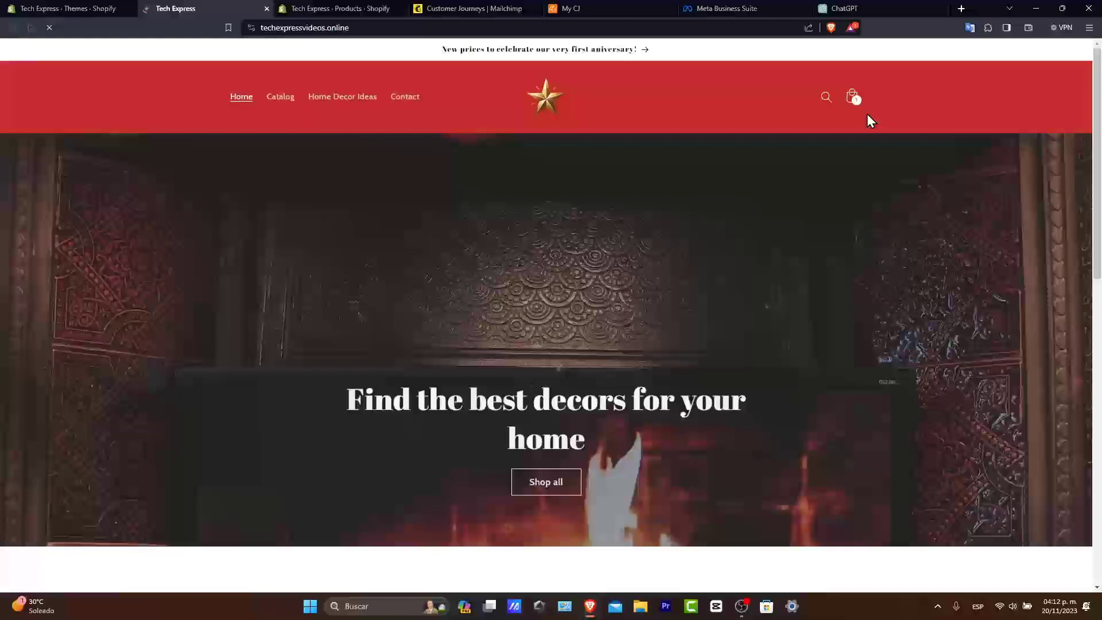
pyautogui.scroll(-5, 666, 441)
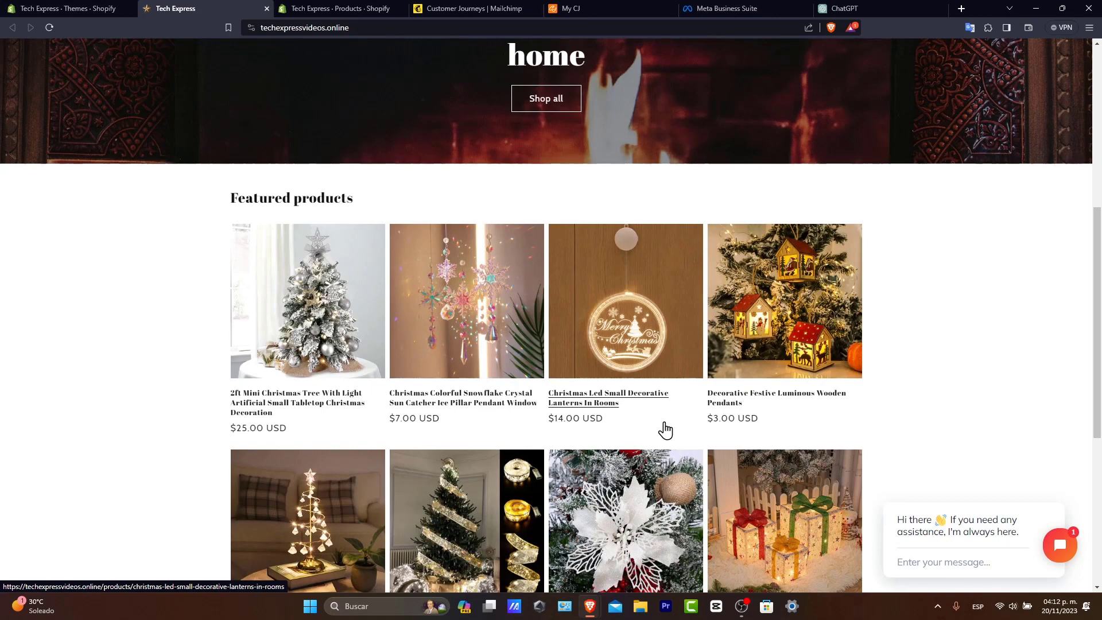
pyautogui.scroll(6, 645, 434)
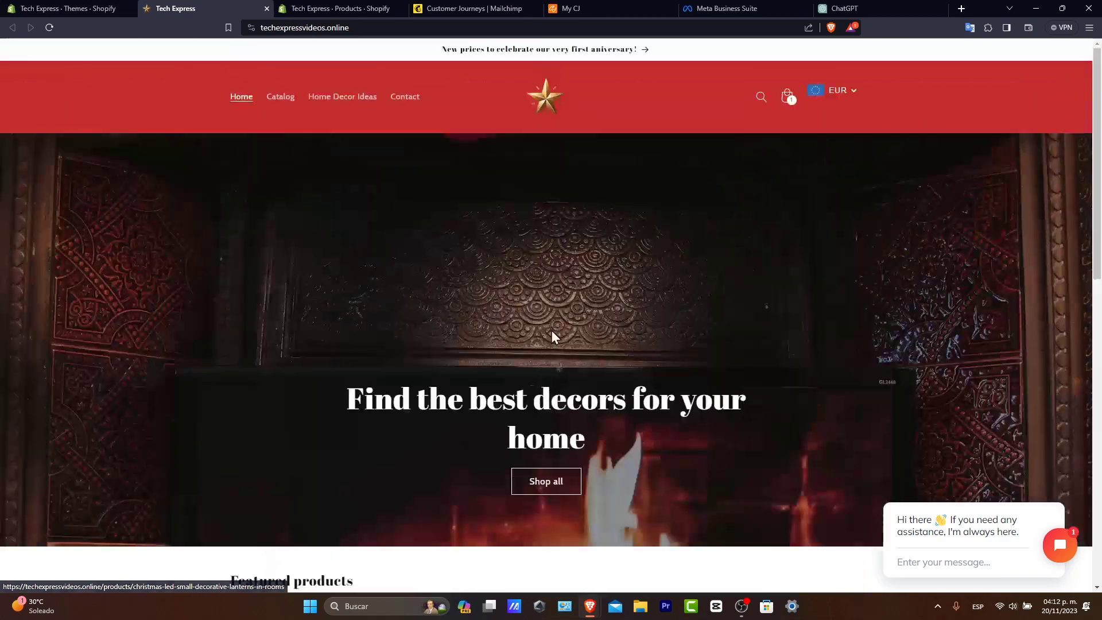
pyautogui.click(325, 96)
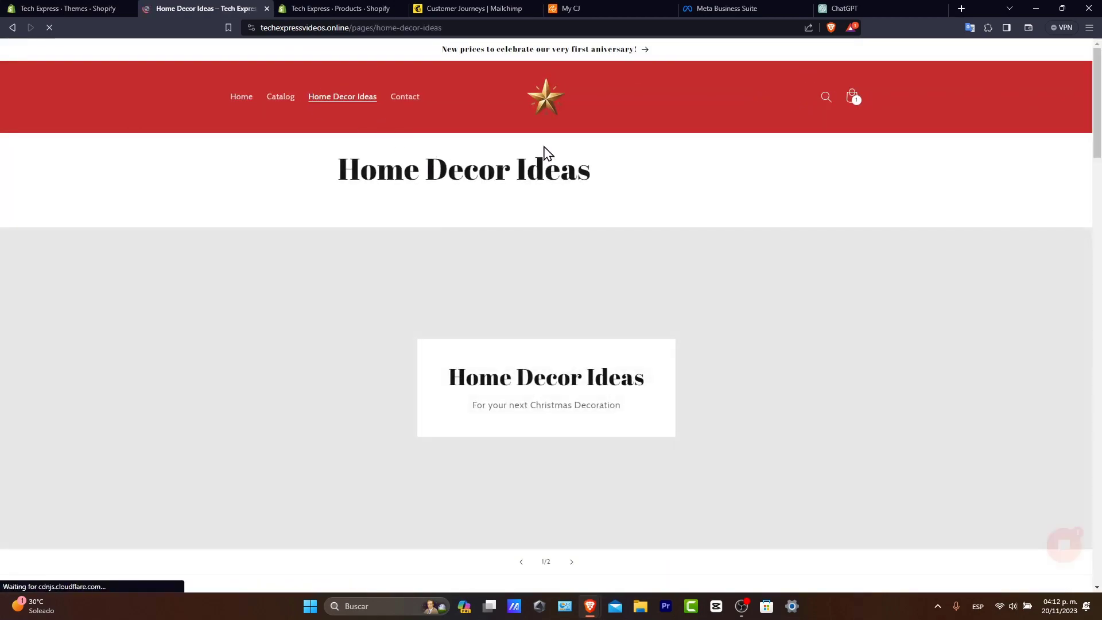
pyautogui.scroll(-3, 804, 315)
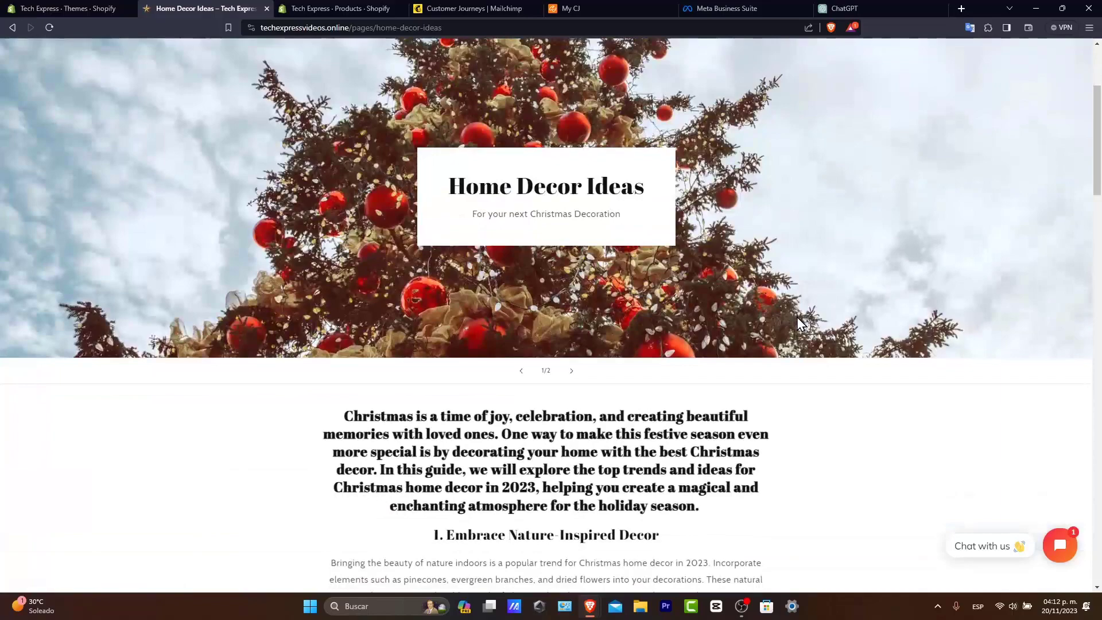
pyautogui.scroll(-10, 797, 317)
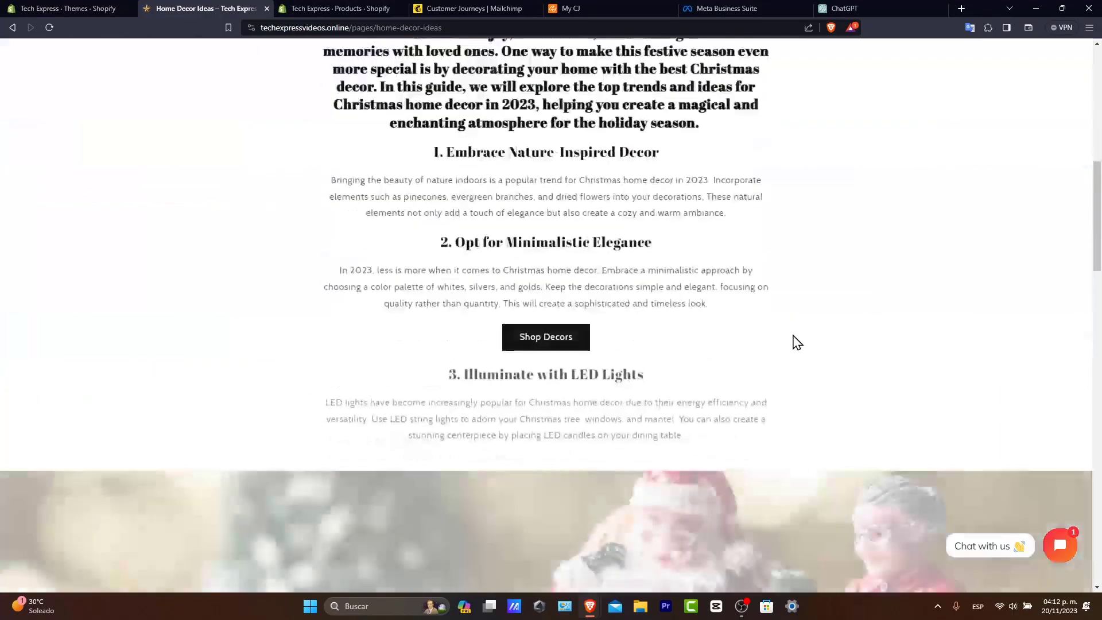
pyautogui.scroll(-15, 794, 337)
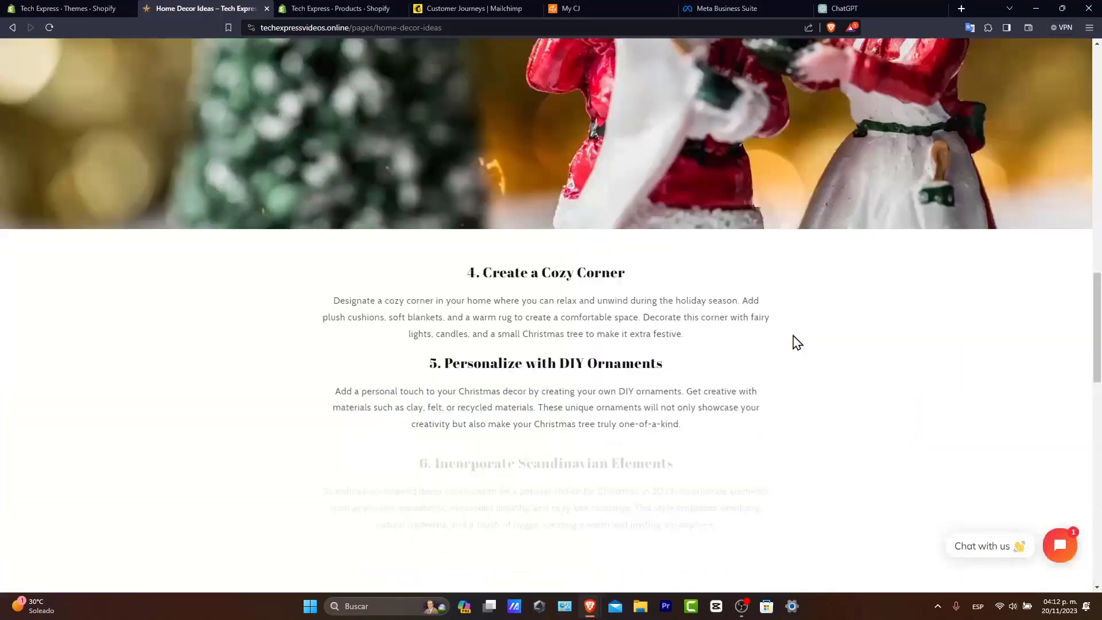
pyautogui.press('Home')
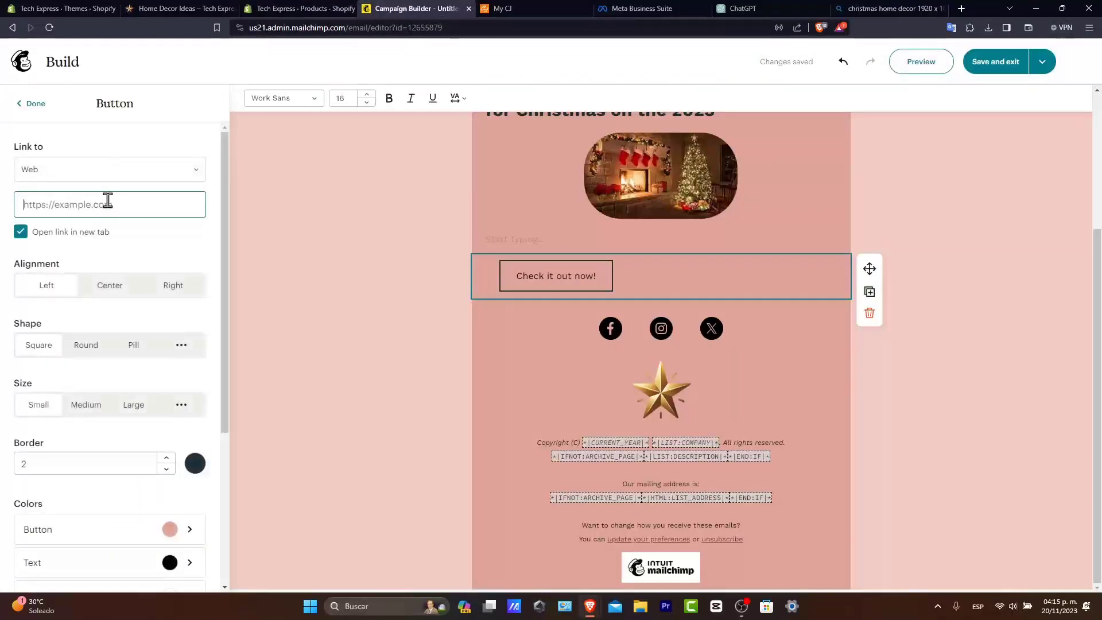
pyautogui.click(94, 7)
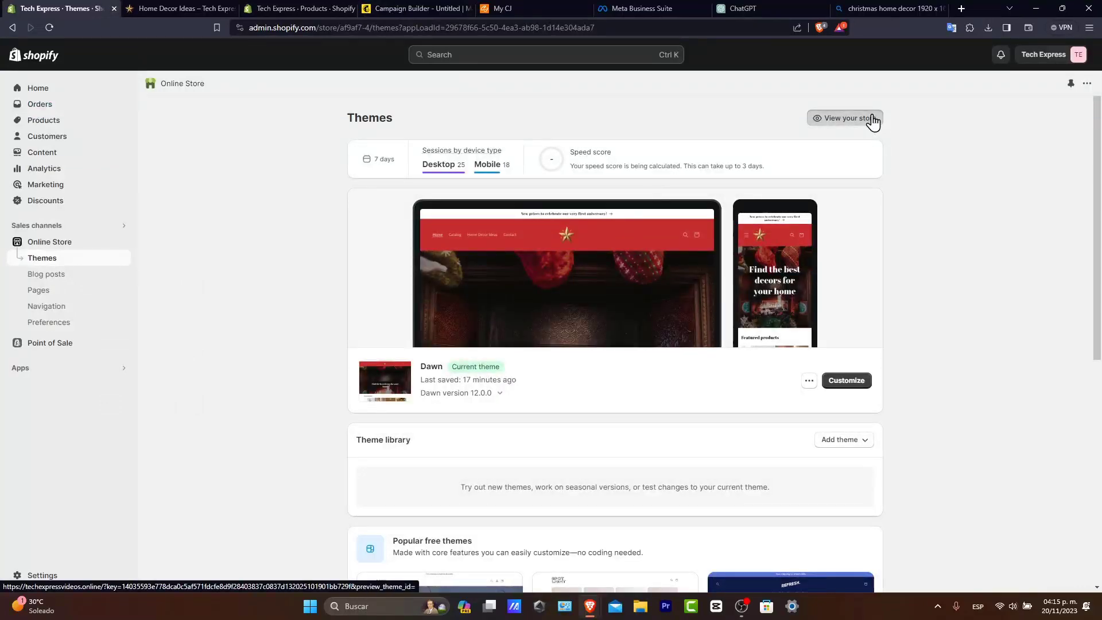
# - Link the Check it out now! button to the Home Decor Ideas page URL and save the email
pyautogui.click(172, 8)
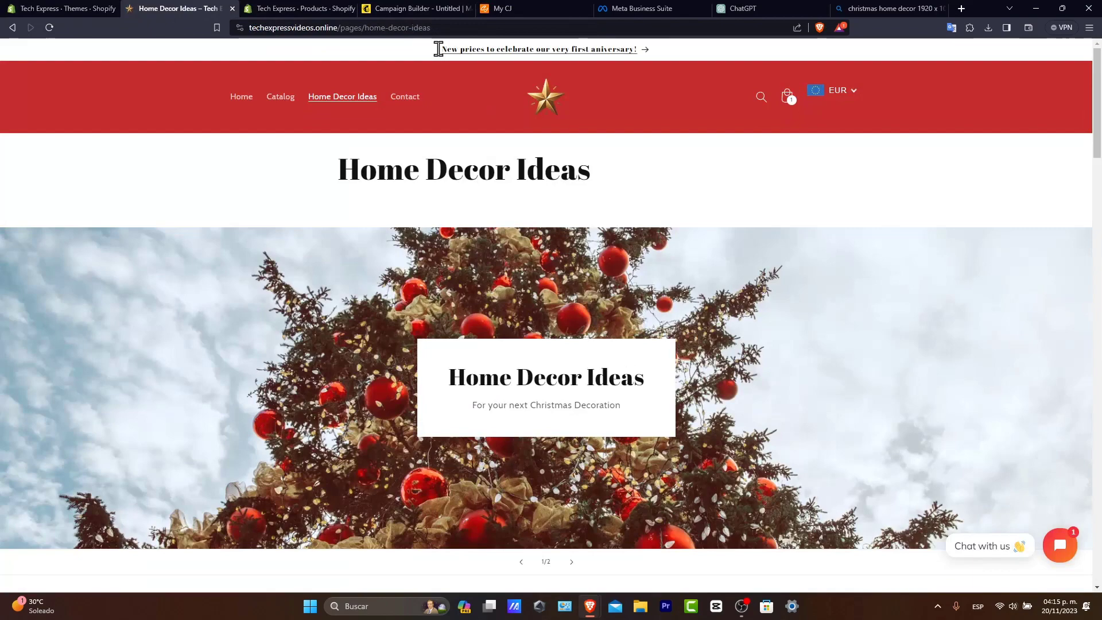
pyautogui.click(413, 28)
pyautogui.hotkey('ctrl', 'c')
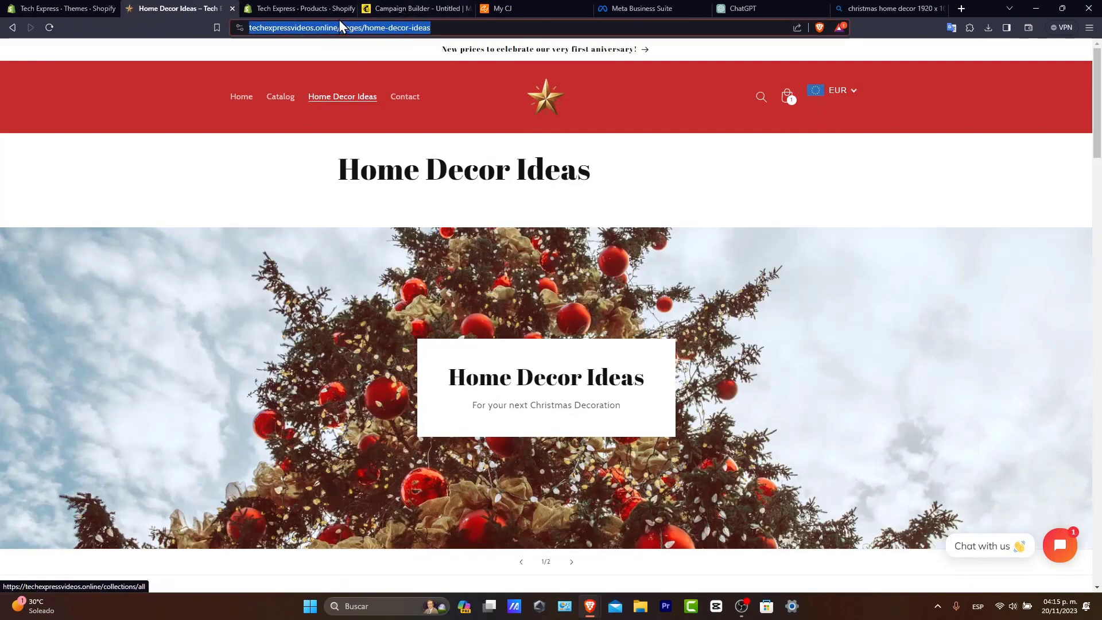
pyautogui.scroll(-20, 674, 301)
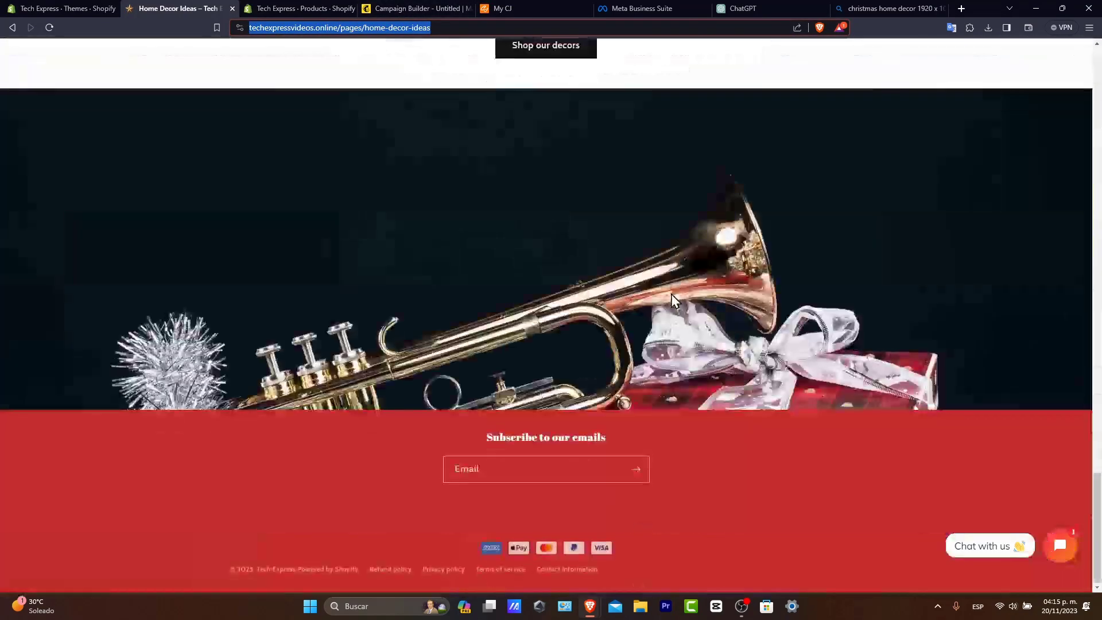
pyautogui.scroll(15, 671, 287)
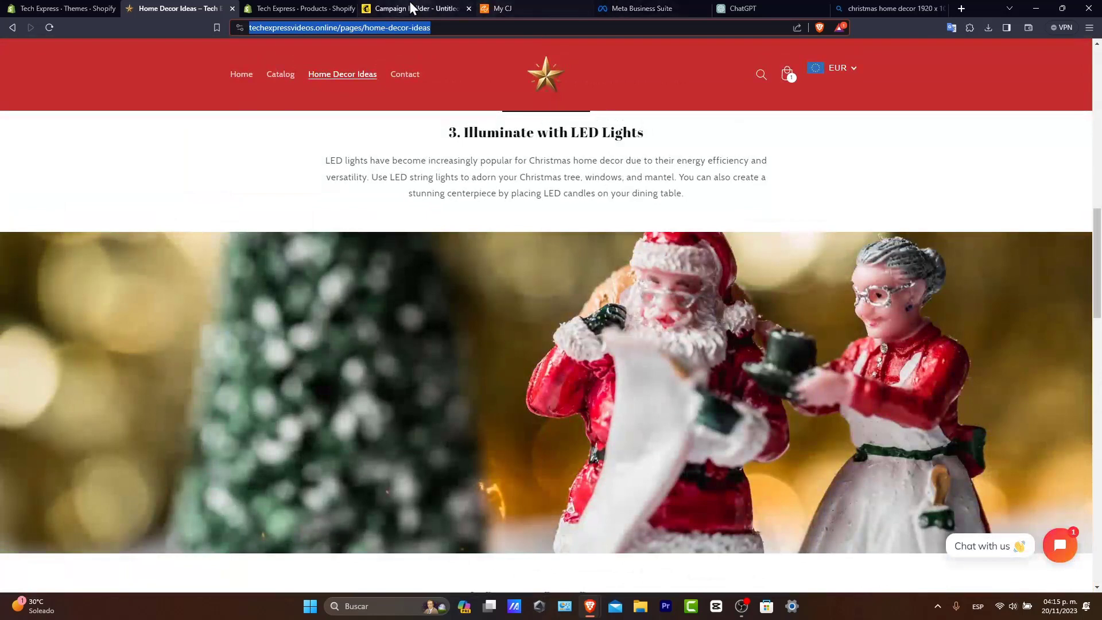
pyautogui.click(414, 8)
pyautogui.click(102, 202)
pyautogui.hotkey('ctrl', 'v')
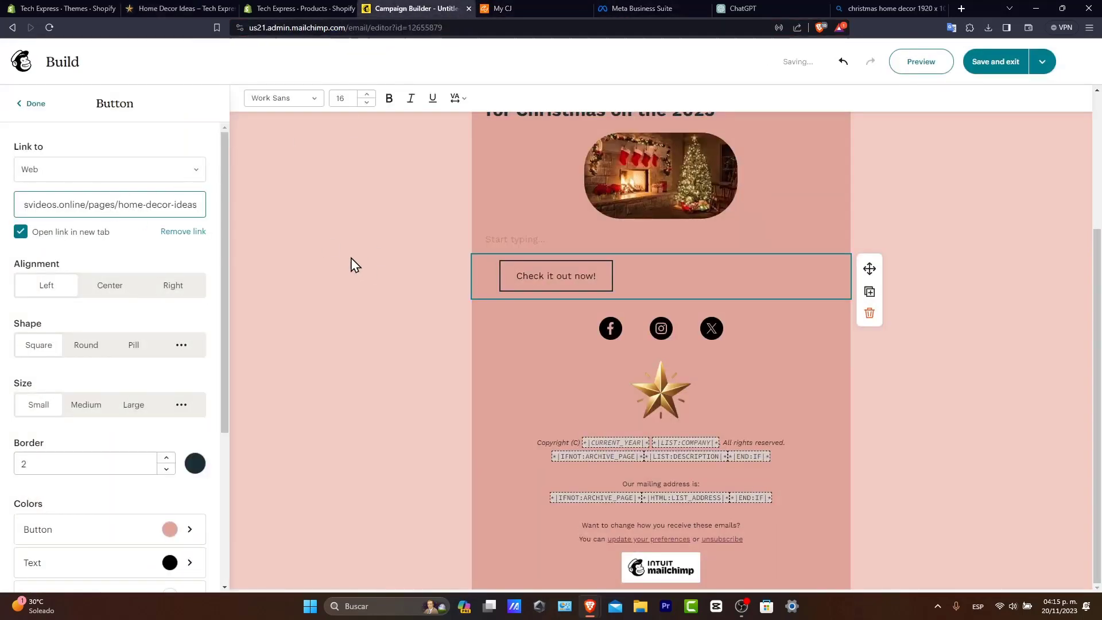
pyautogui.click(992, 92)
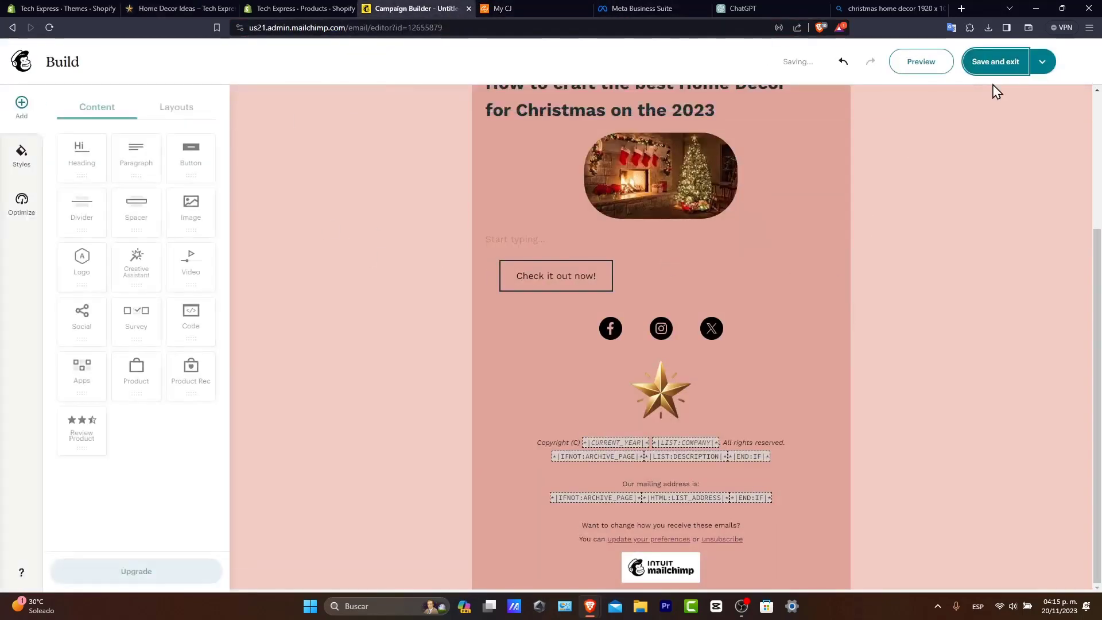
pyautogui.click(942, 66)
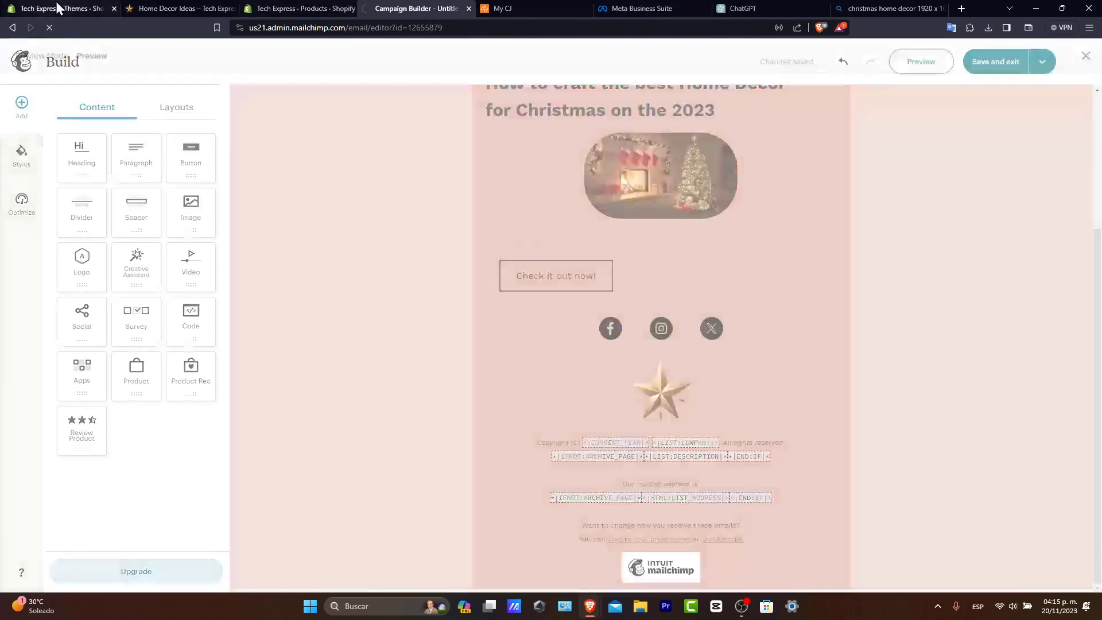
# - Follow the Home Decor Ideas page's Shop our decors link to the 10-product Products catalog
pyautogui.click(62, 8)
pyautogui.click(172, 9)
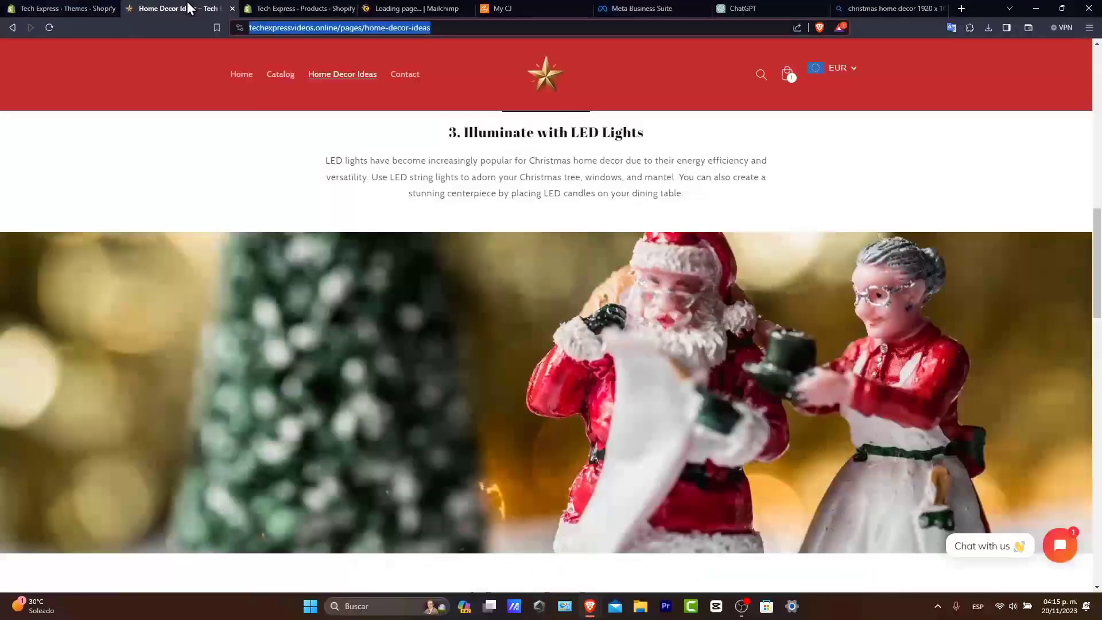
pyautogui.scroll(15, 693, 304)
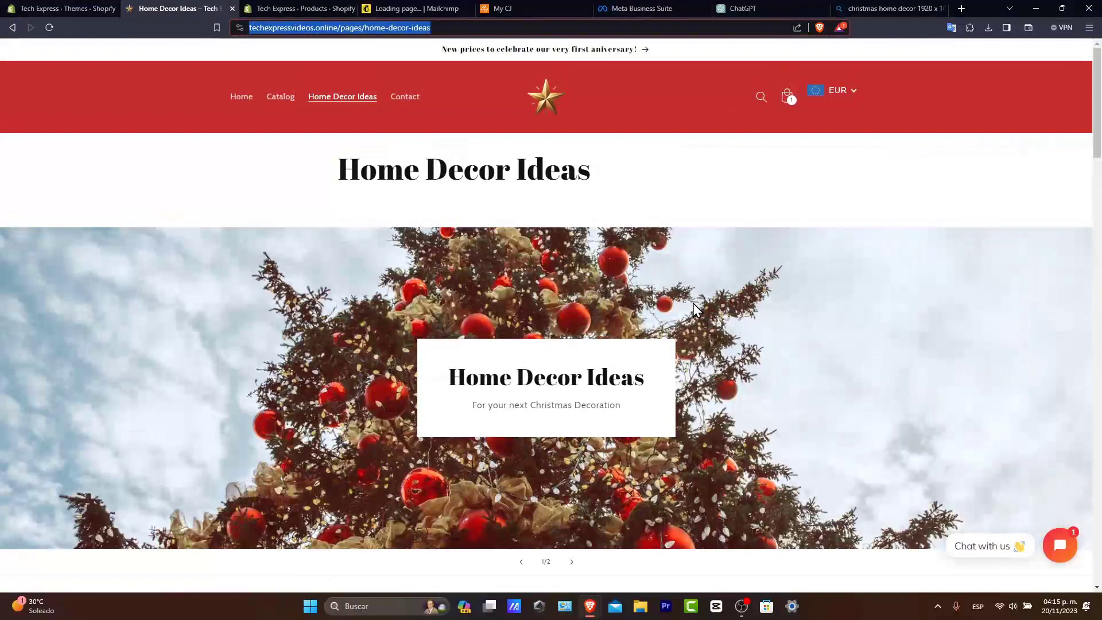
pyautogui.scroll(-18, 693, 304)
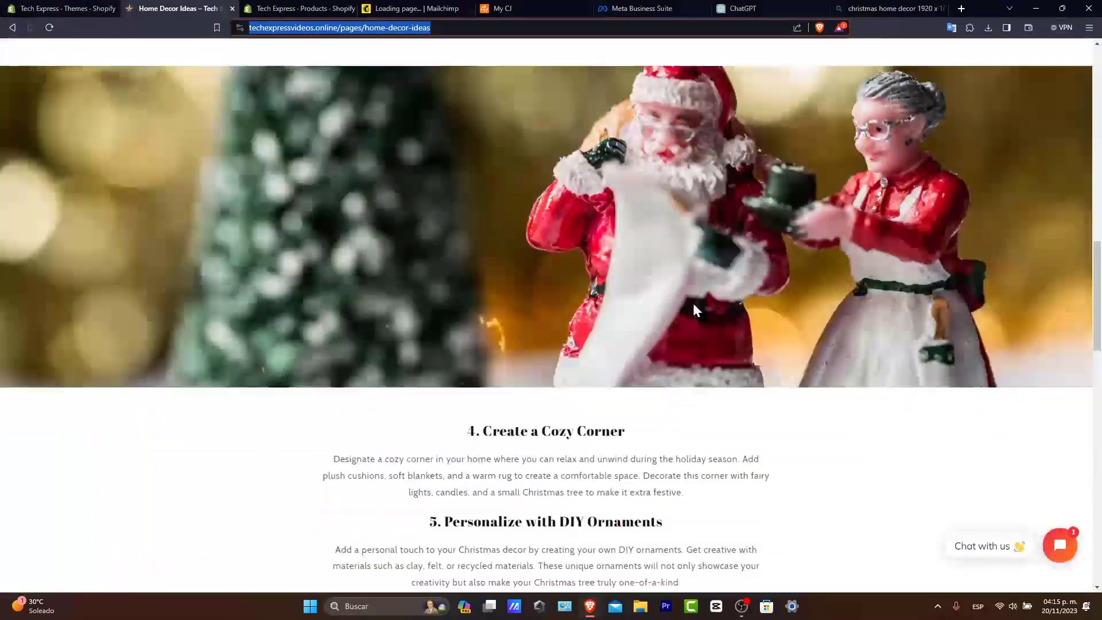
pyautogui.scroll(-12, 695, 310)
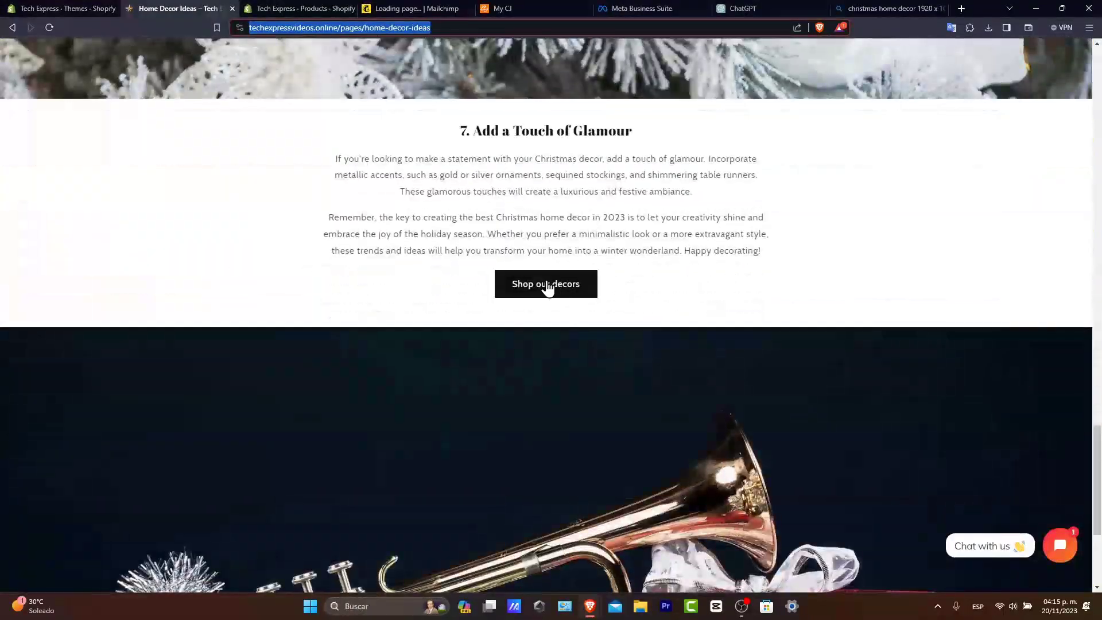
pyautogui.click(547, 284)
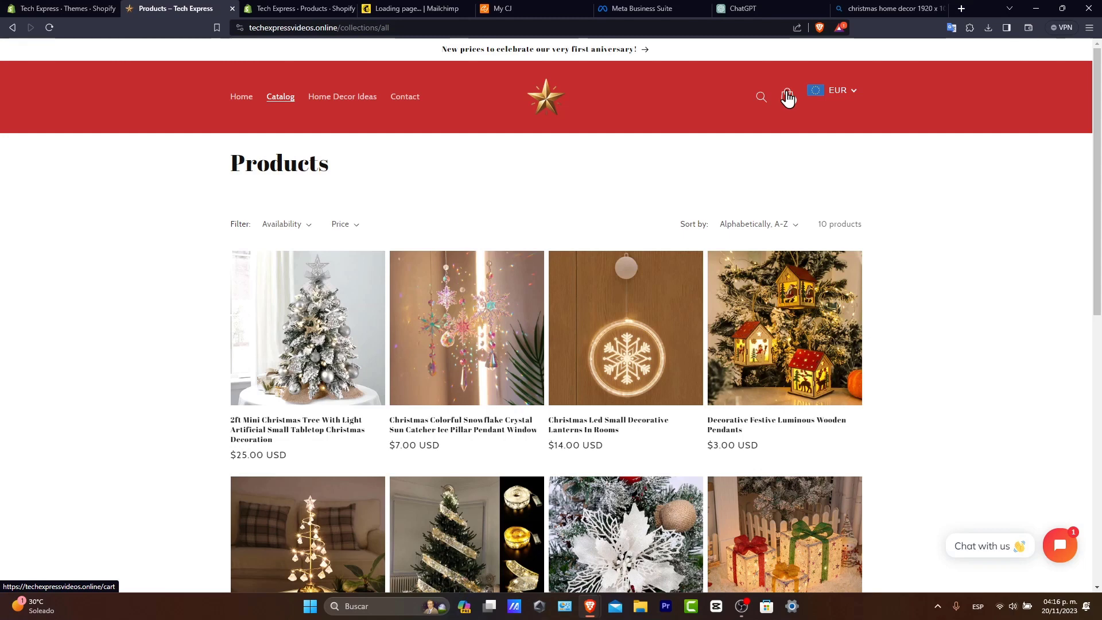
# - Open the Customer Journeys overview and review the draft Recover abandoned carts journey
pyautogui.click(396, 8)
pyautogui.click(43, 63)
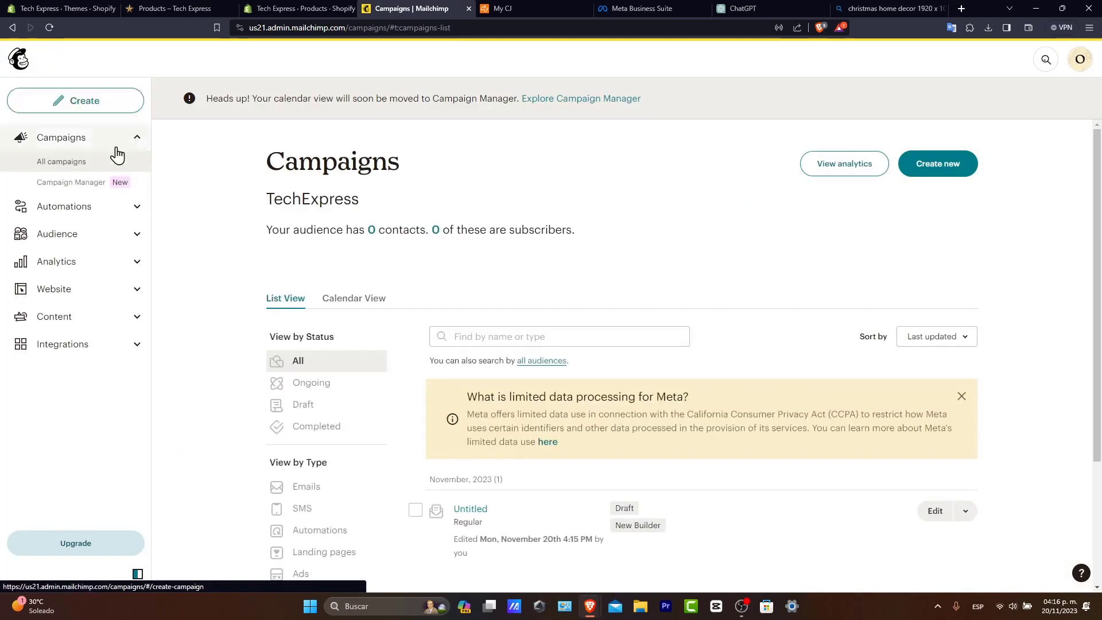
pyautogui.click(100, 208)
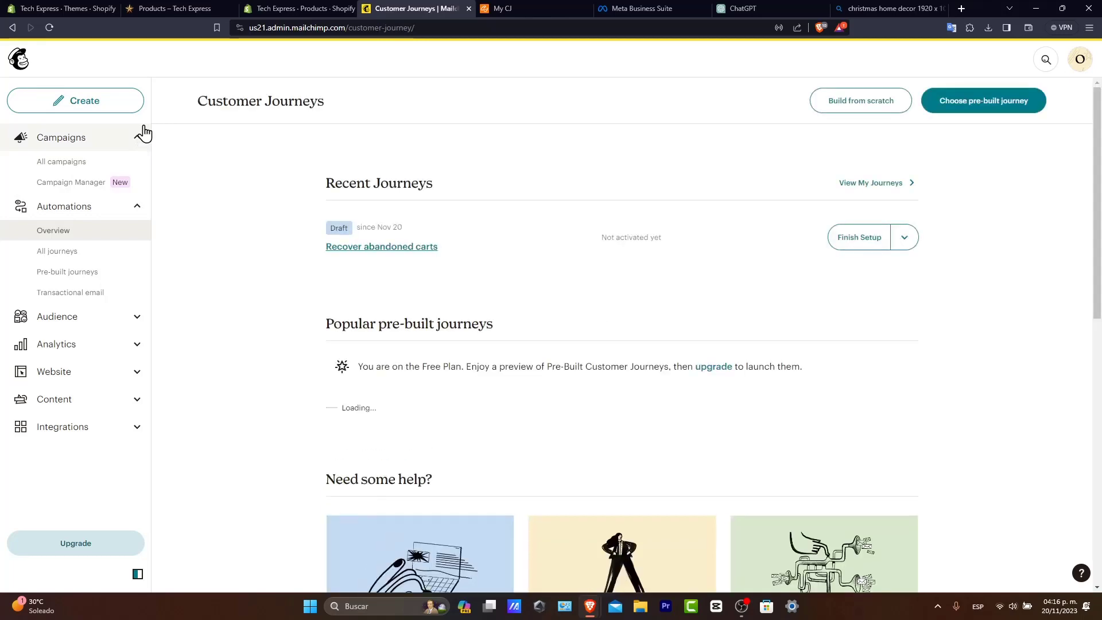
pyautogui.scroll(-6, 631, 344)
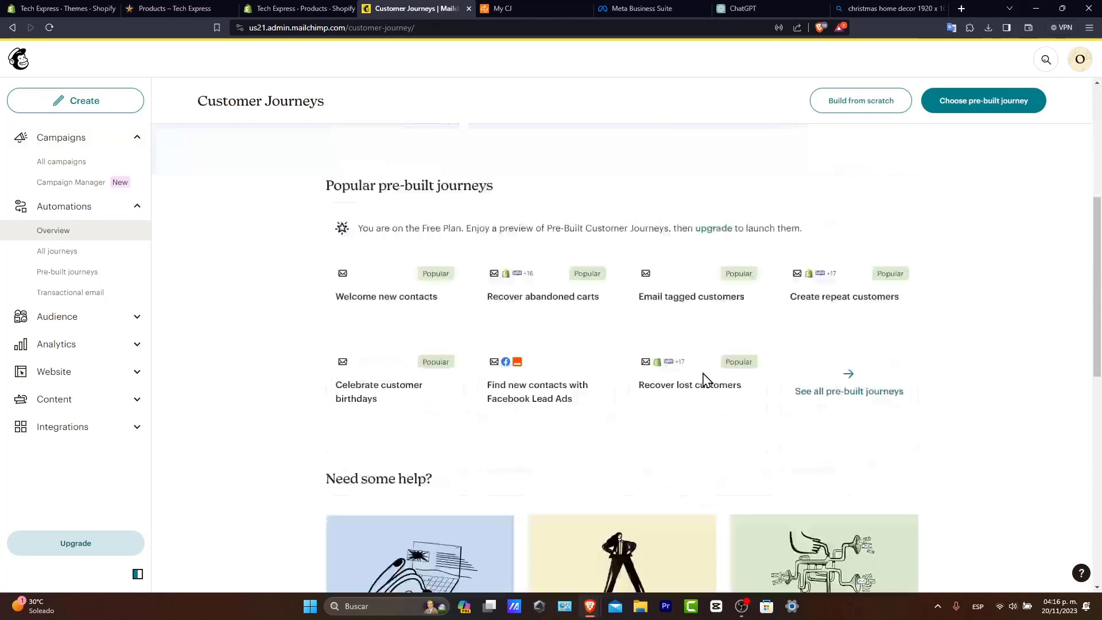
pyautogui.scroll(3, 470, 312)
pyautogui.moveTo(379, 310); pyautogui.dragTo(576, 321)
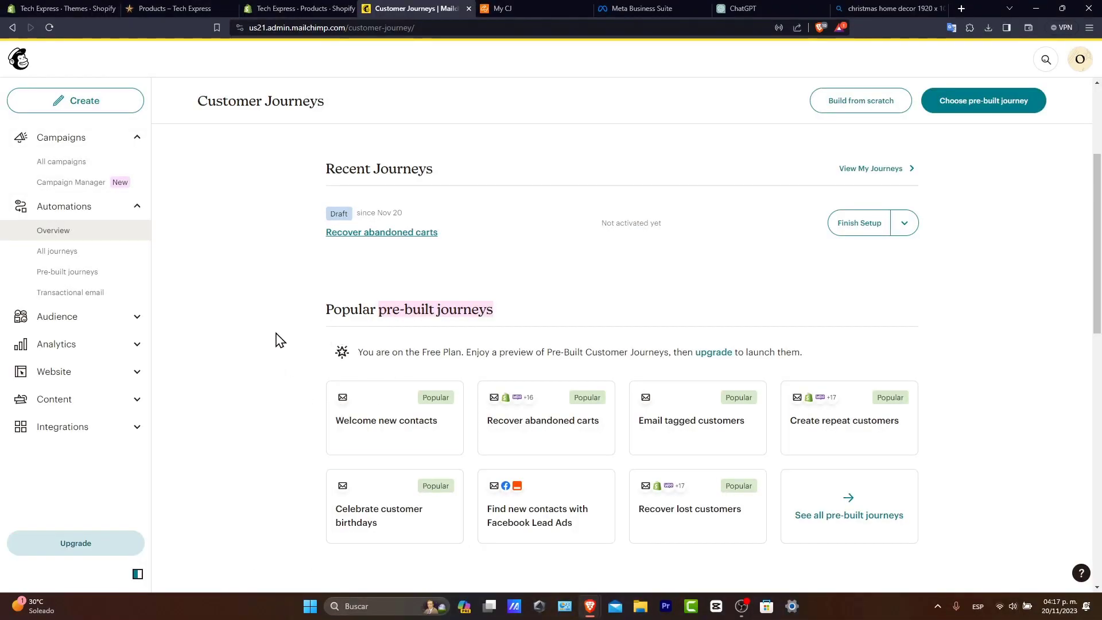
# - Open the Email dashboard, dismiss its notices, and review the $1,461 revenue and 141 orders
pyautogui.click(74, 344)
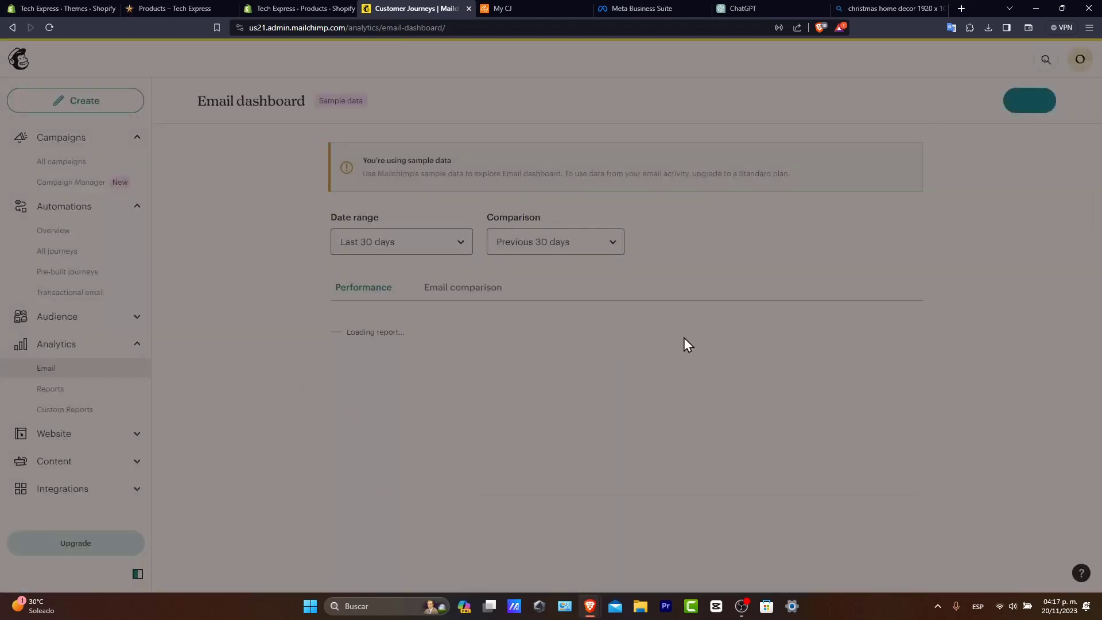
pyautogui.click(780, 252)
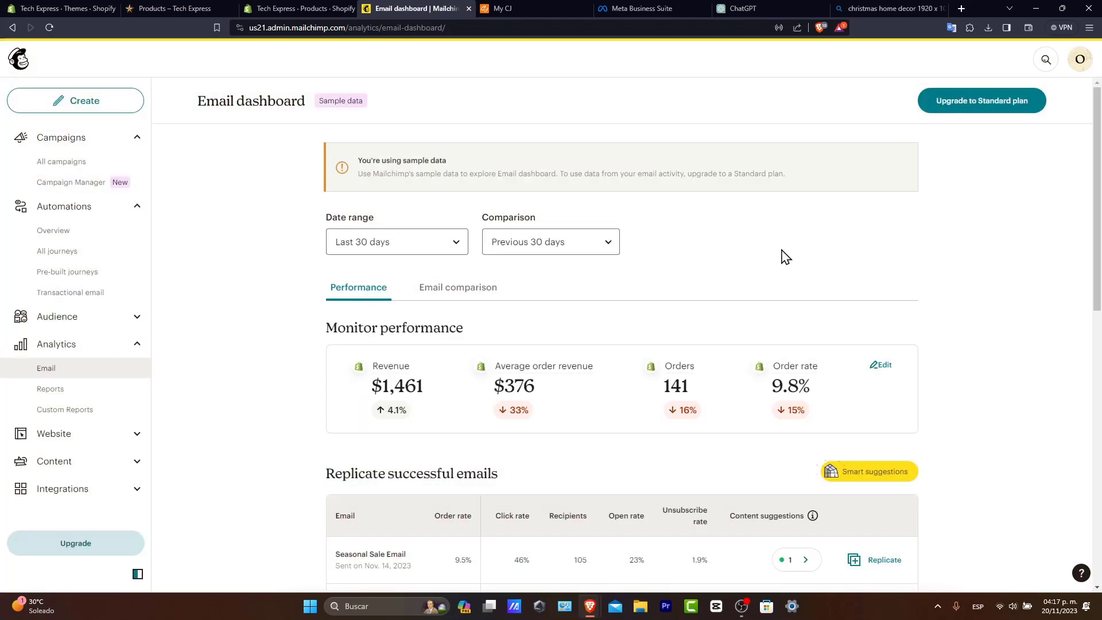
pyautogui.click(937, 510)
pyautogui.scroll(-3, 475, 406)
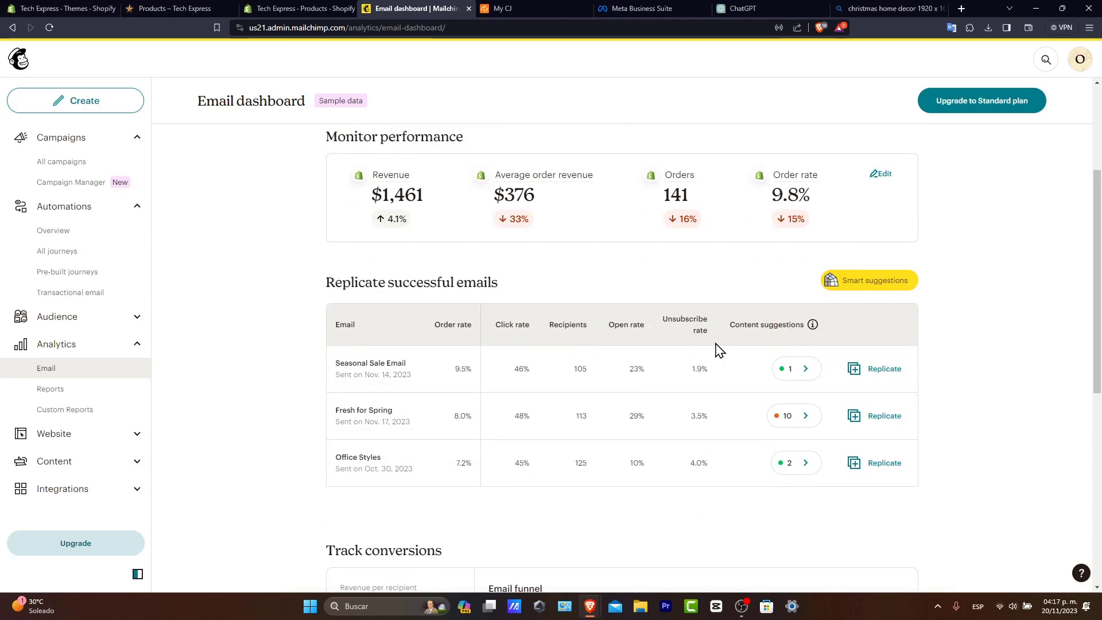
pyautogui.scroll(-3, 658, 357)
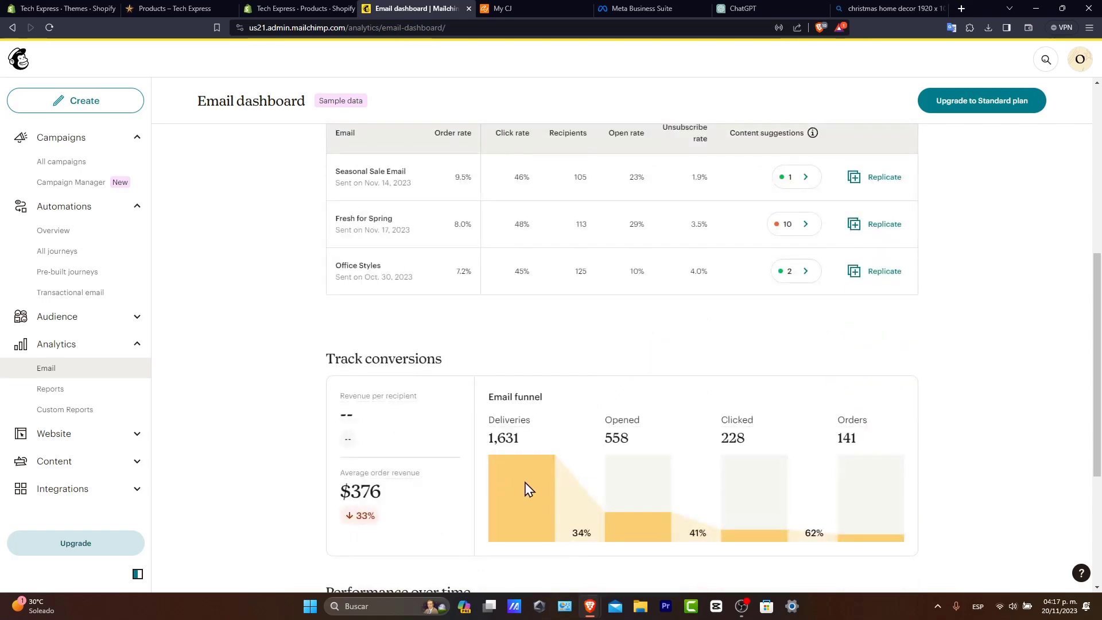
pyautogui.scroll(-3, 647, 511)
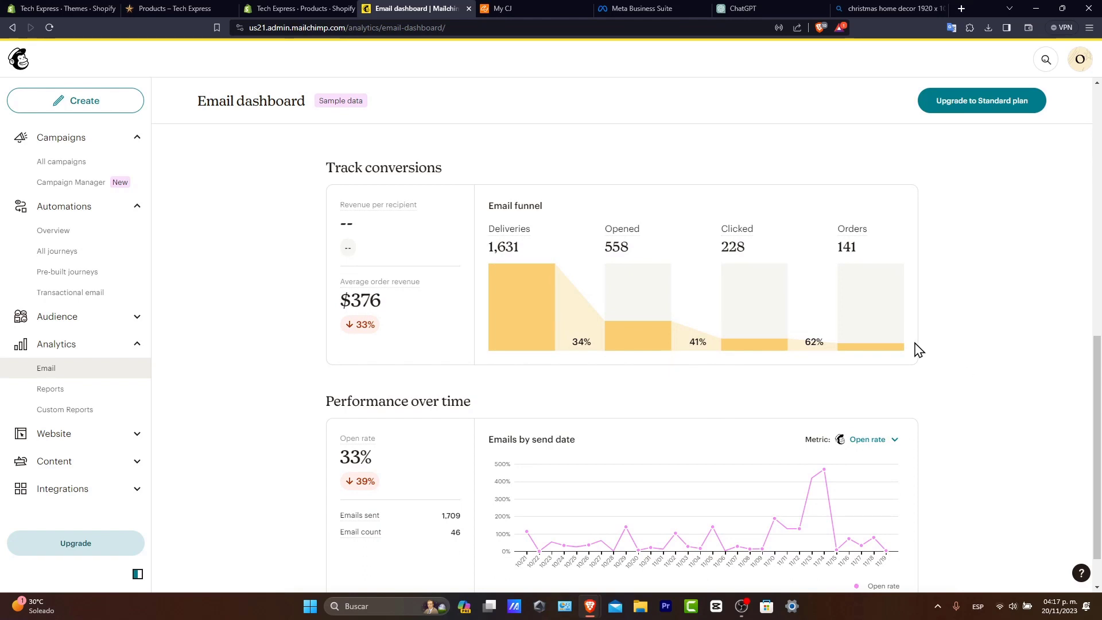
pyautogui.scroll(-1, 686, 450)
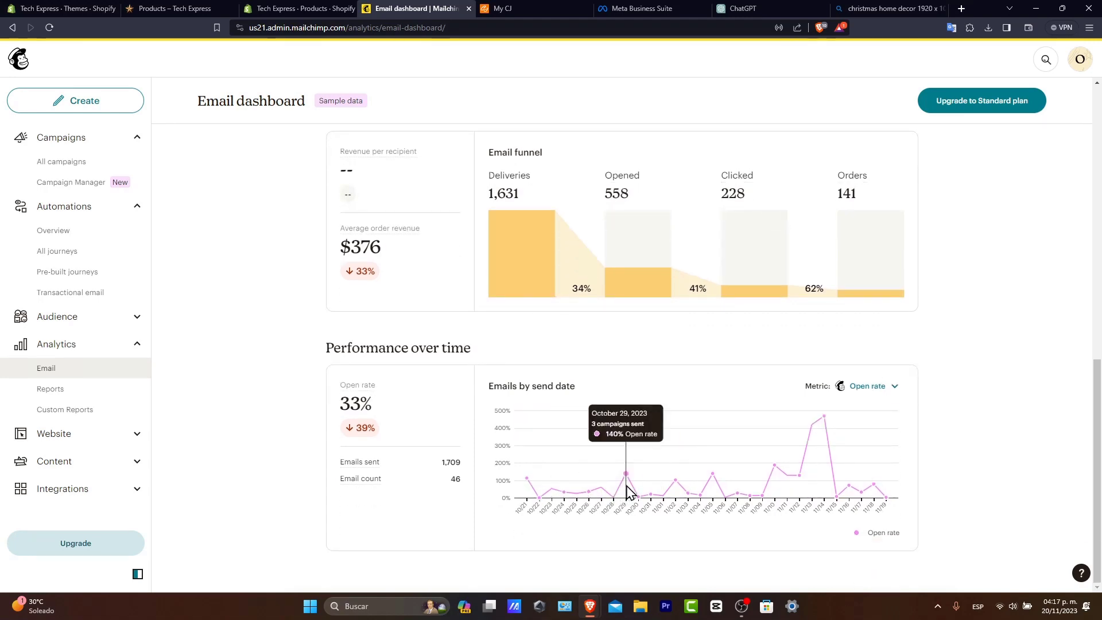
pyautogui.scroll(10, 885, 524)
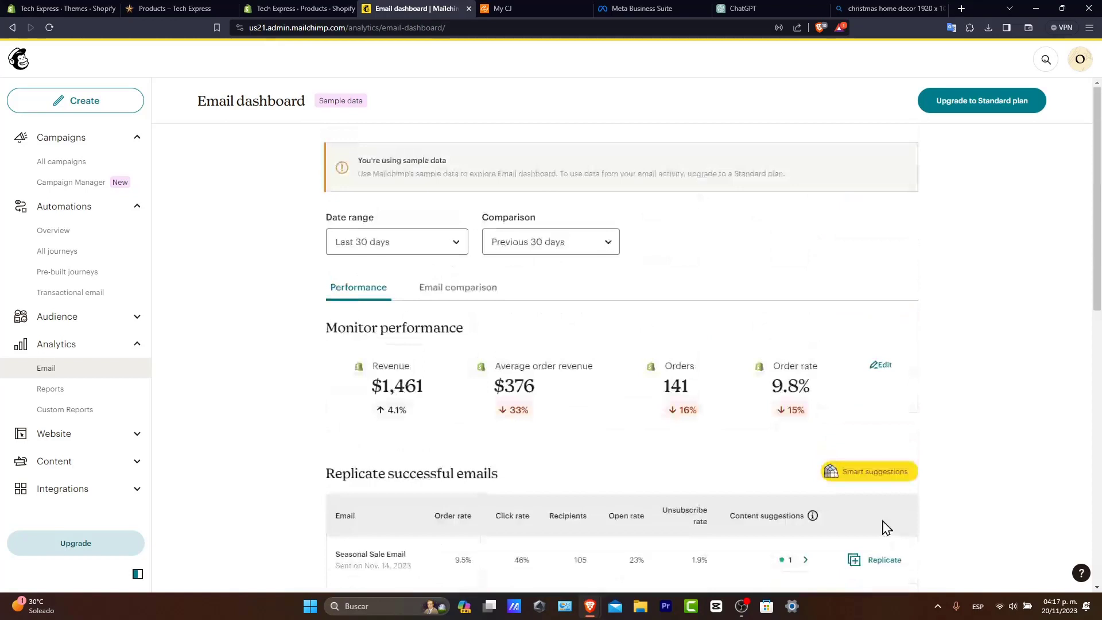
# - Apply the Last 7 days date range and check the 356 deliveries and 42 orders
pyautogui.click(373, 250)
pyautogui.click(453, 310)
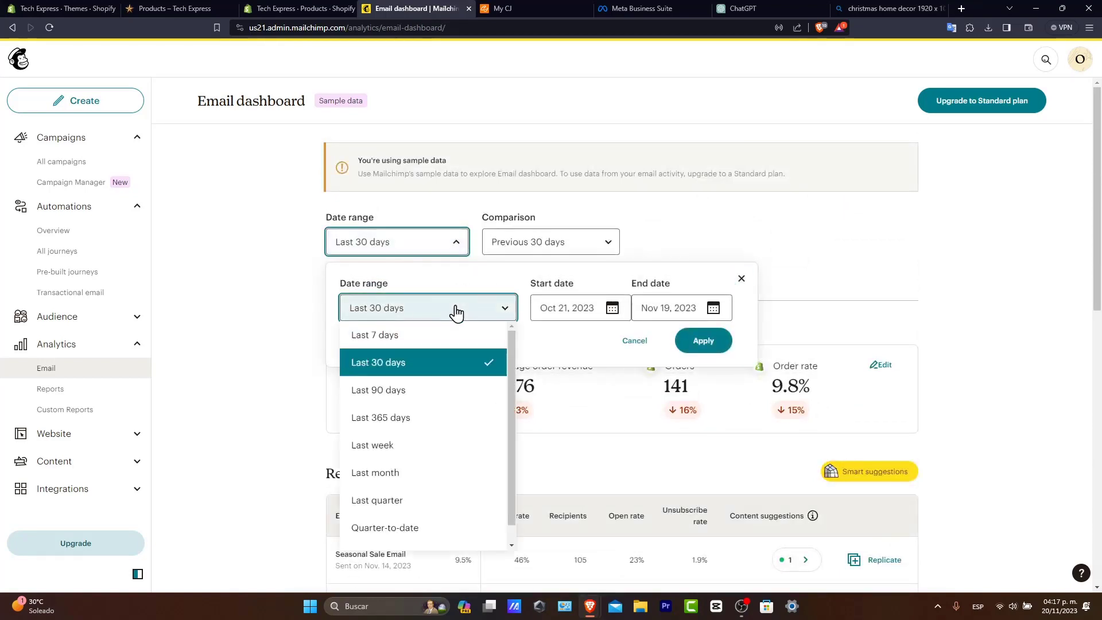
pyautogui.click(446, 338)
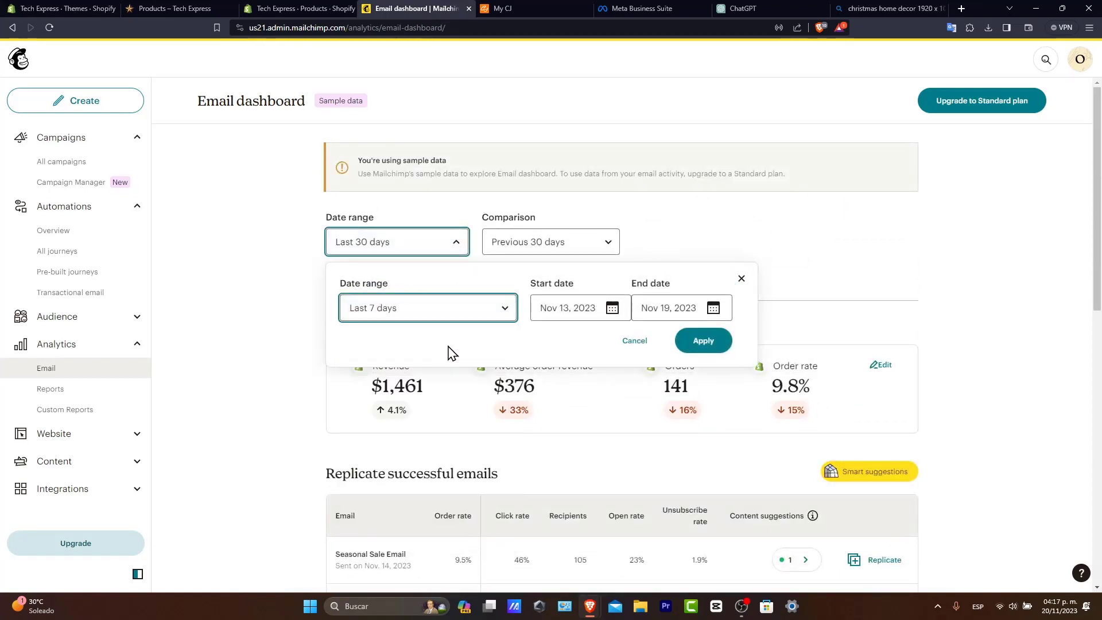
pyautogui.click(718, 341)
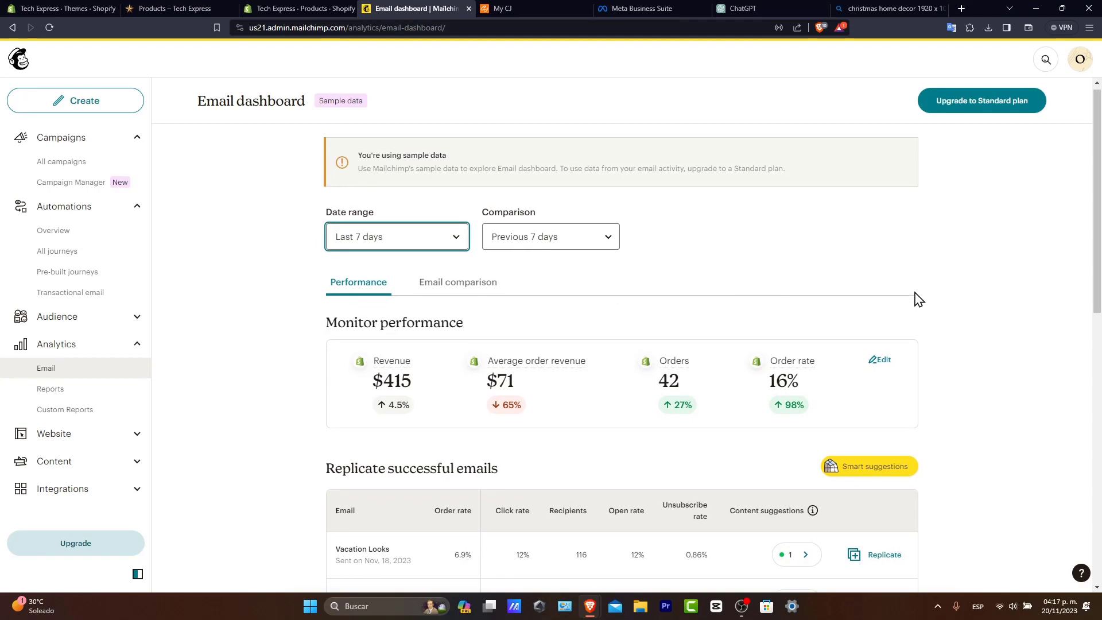
pyautogui.scroll(-3, 919, 299)
pyautogui.scroll(-7, 909, 331)
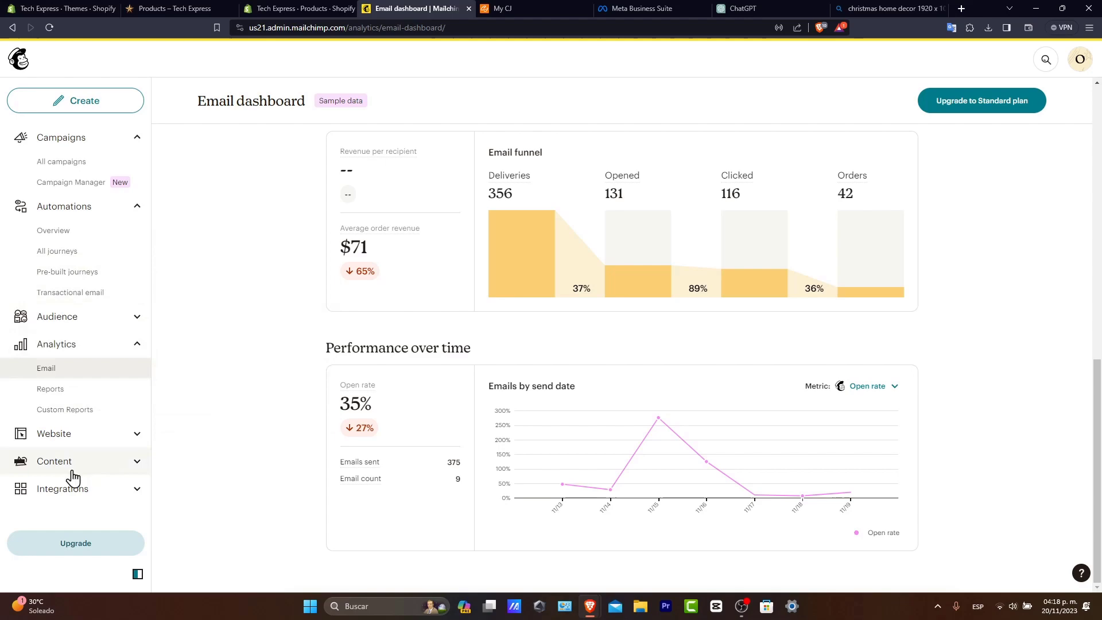
# - From Home, create a Build Landing Page for the TechExpress audience and begin it
pyautogui.click(19, 59)
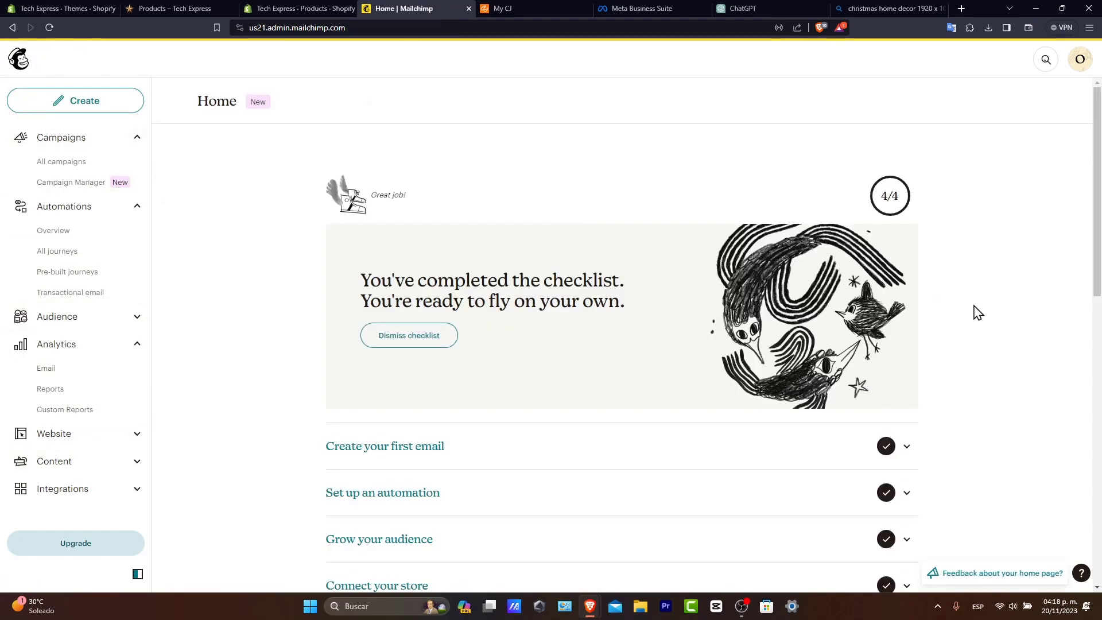
pyautogui.scroll(-3, 973, 315)
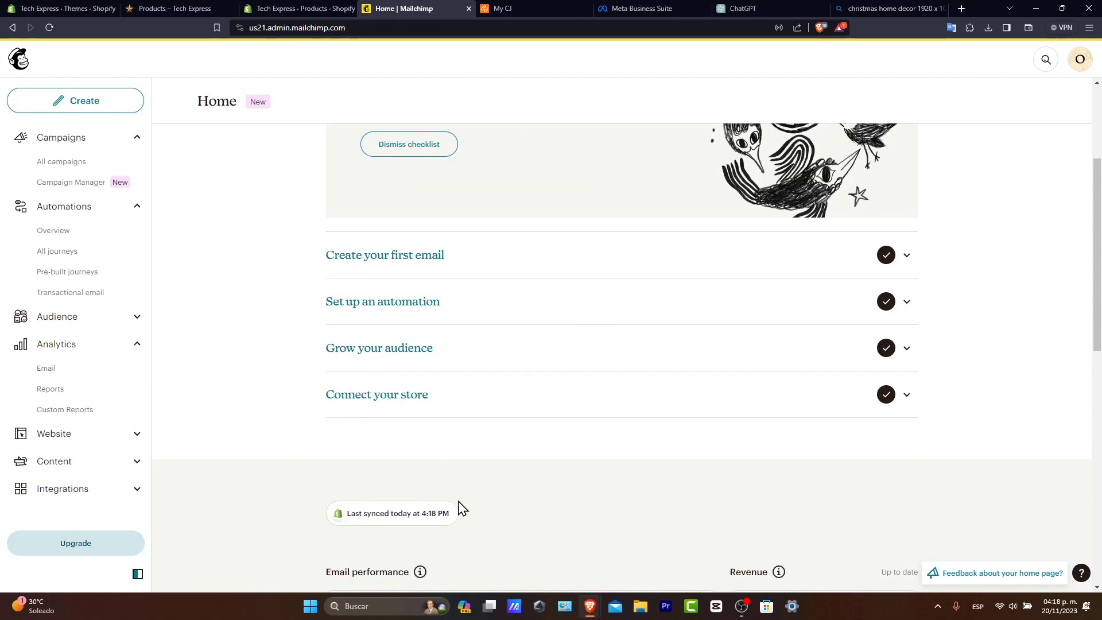
pyautogui.click(101, 114)
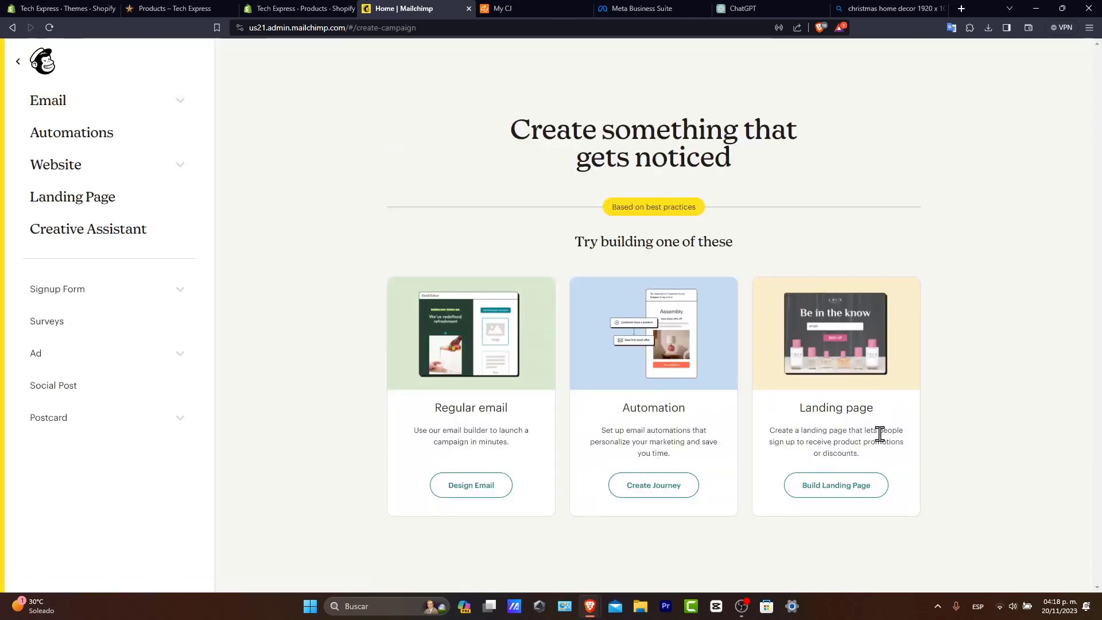
pyautogui.click(844, 485)
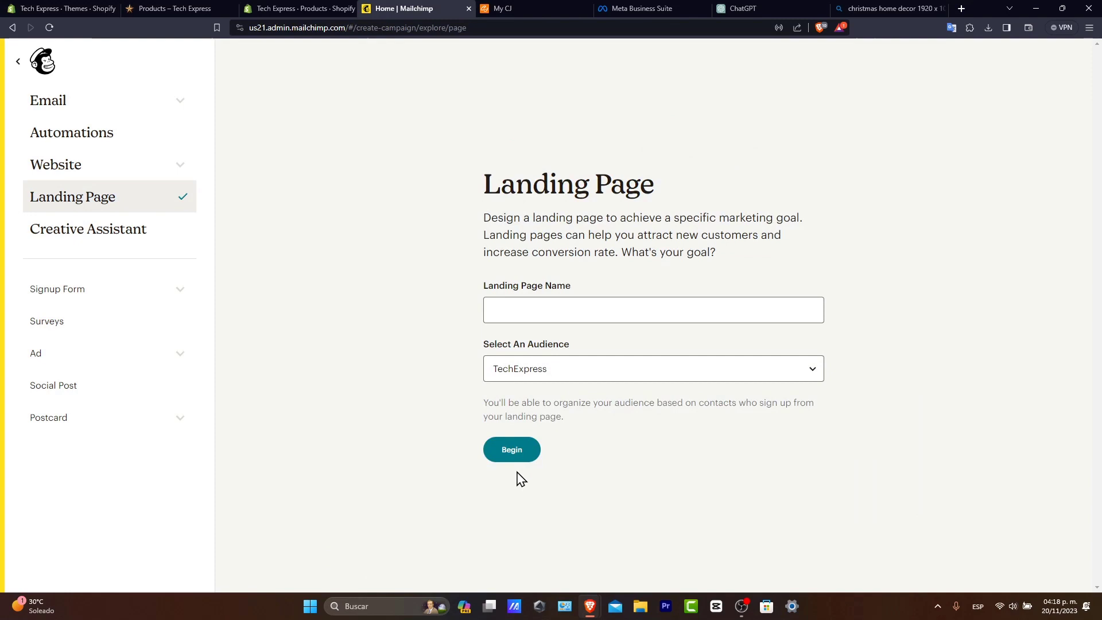
pyautogui.click(524, 454)
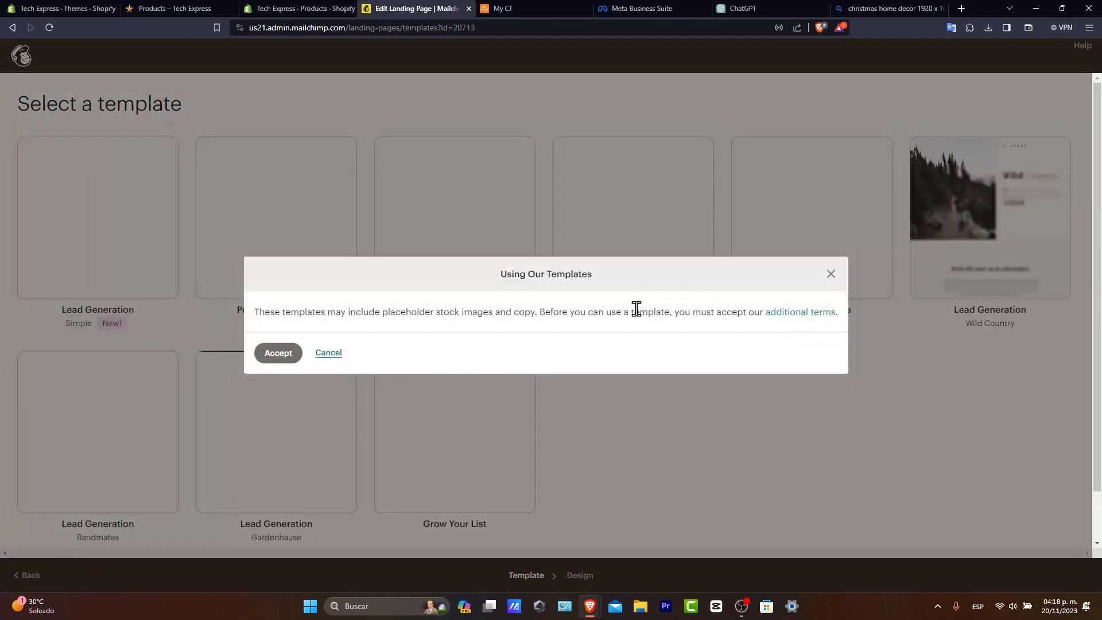
# - Accept the template terms and load the Bandmates Lead Generation template
pyautogui.click(276, 358)
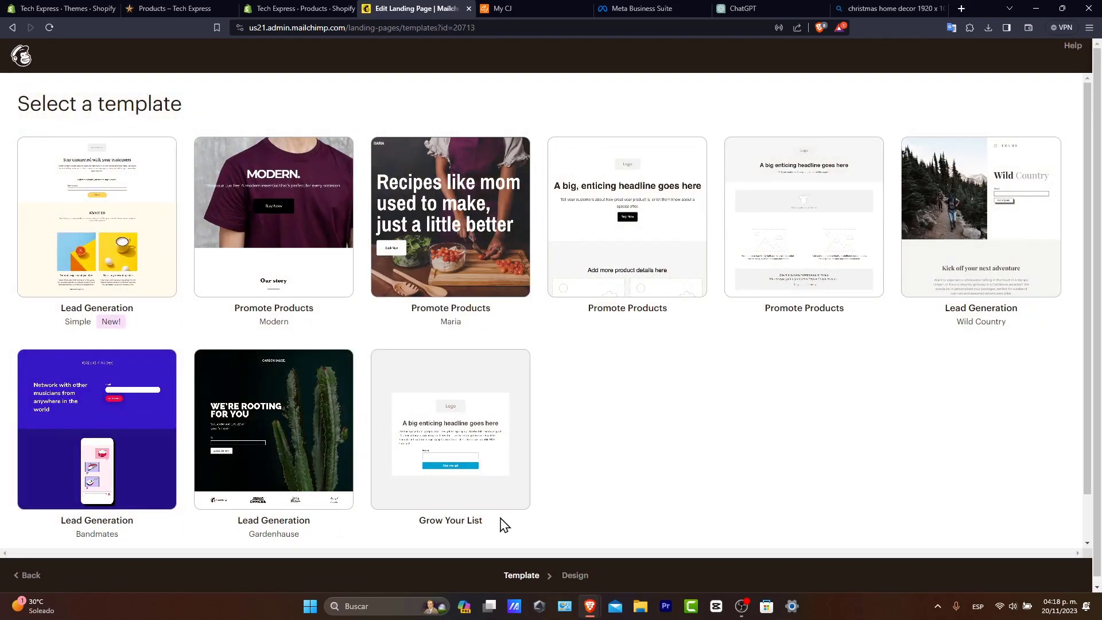
pyautogui.scroll(-1, 596, 497)
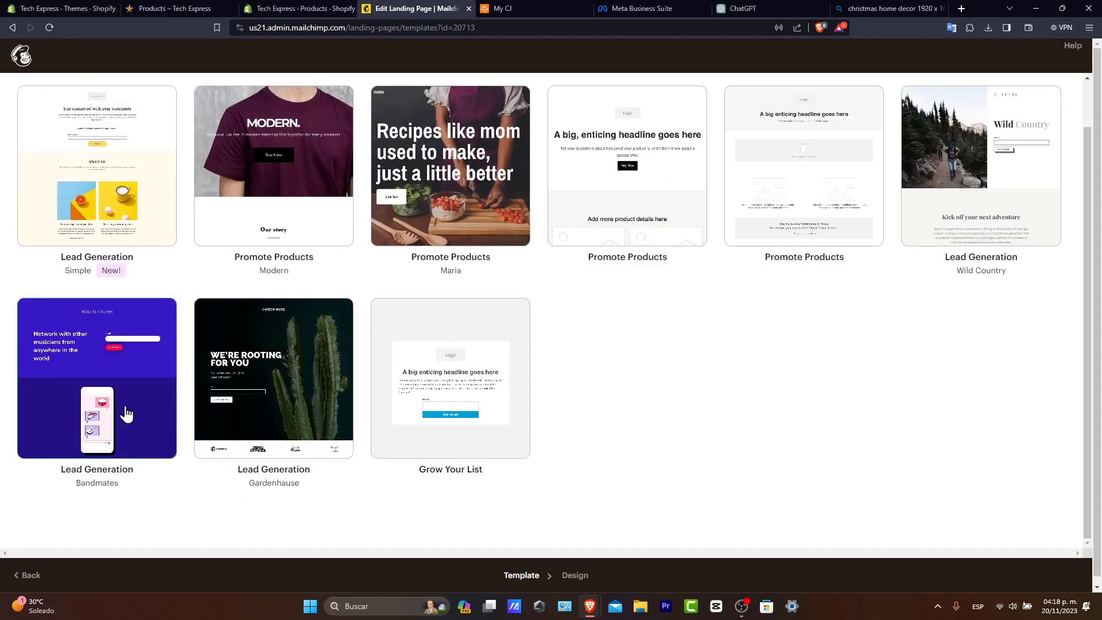
pyautogui.click(154, 414)
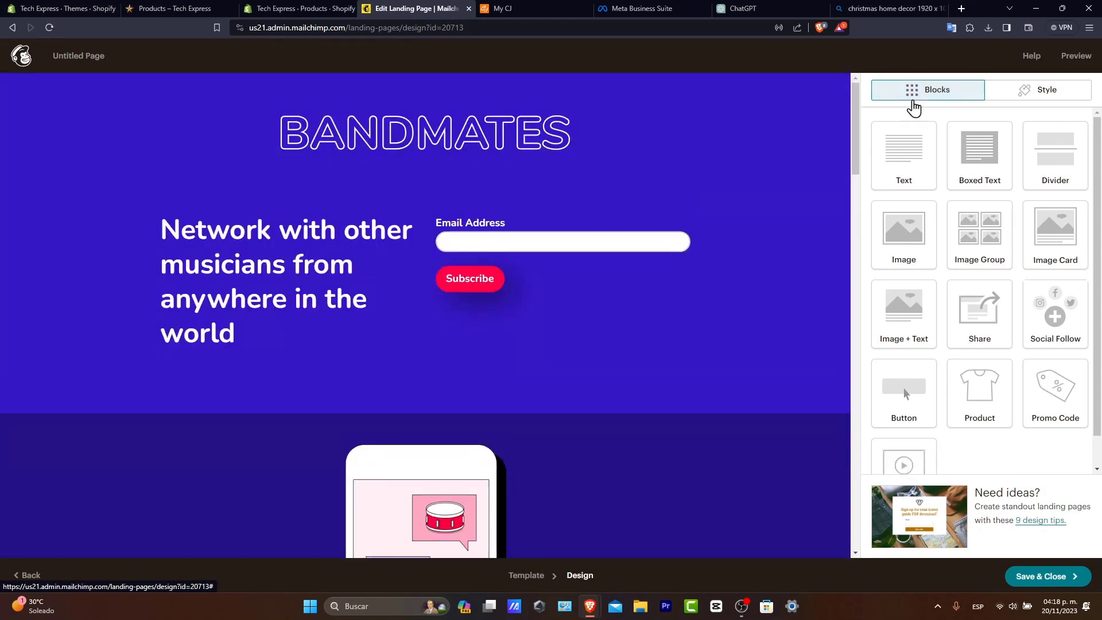
# - Search installed apps for 'email marketing' and open Mailchimp: Email Marketing's sync overview
pyautogui.click(305, 3)
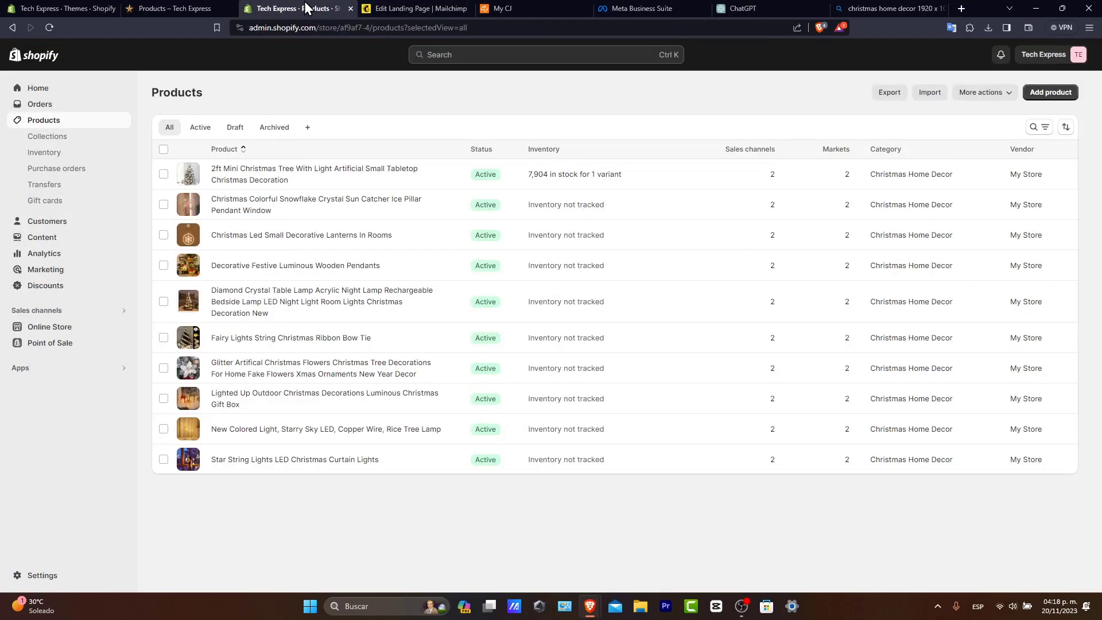
pyautogui.click(84, 4)
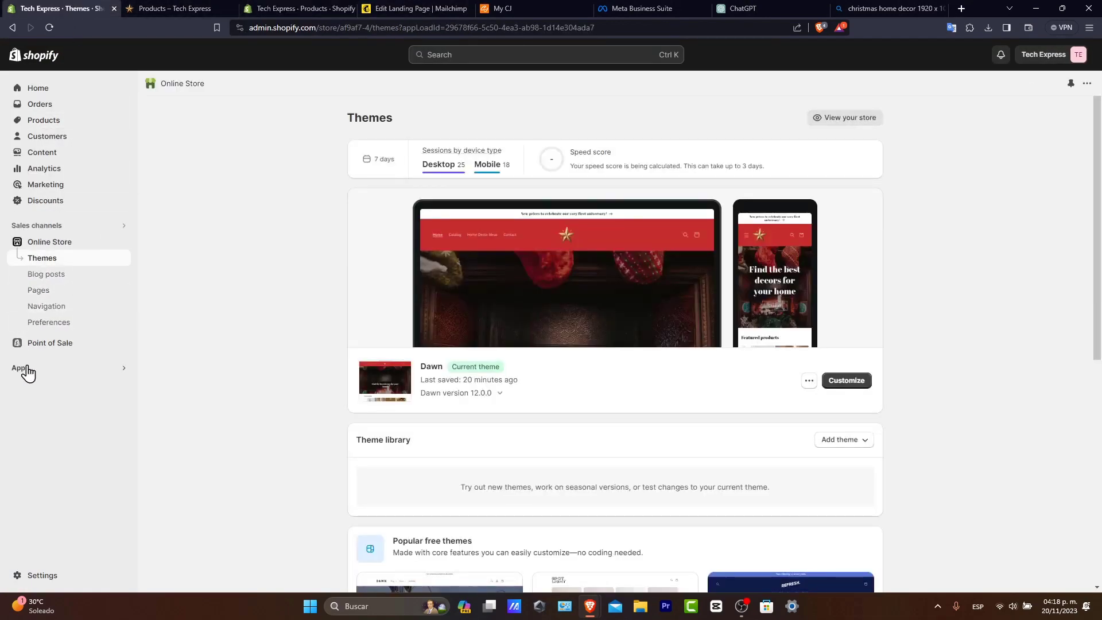
pyautogui.click(26, 372)
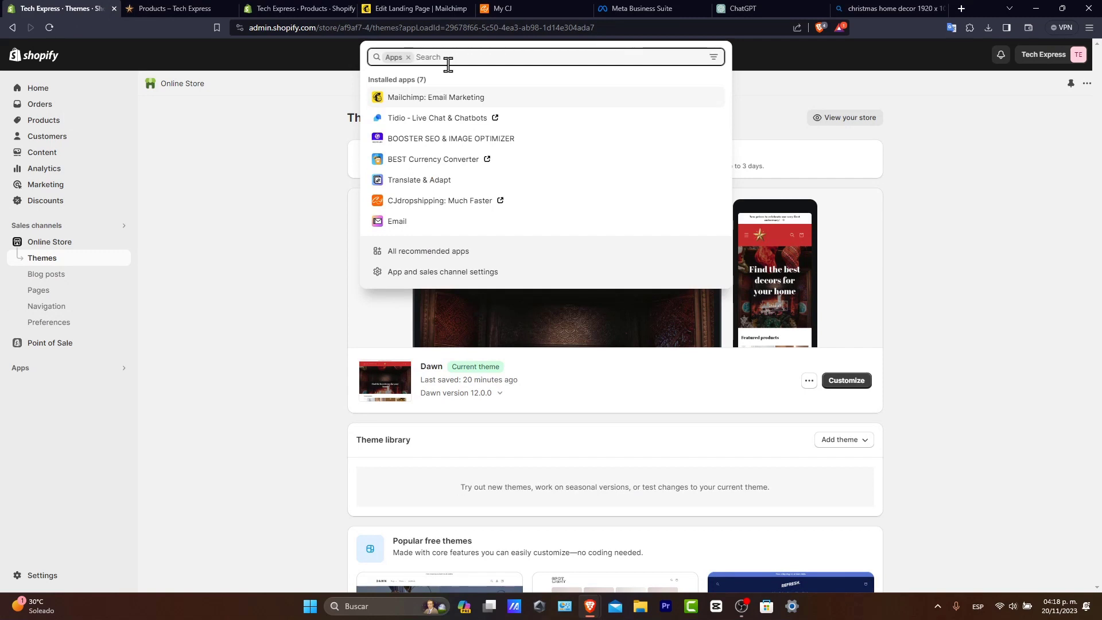
pyautogui.write('email mar')
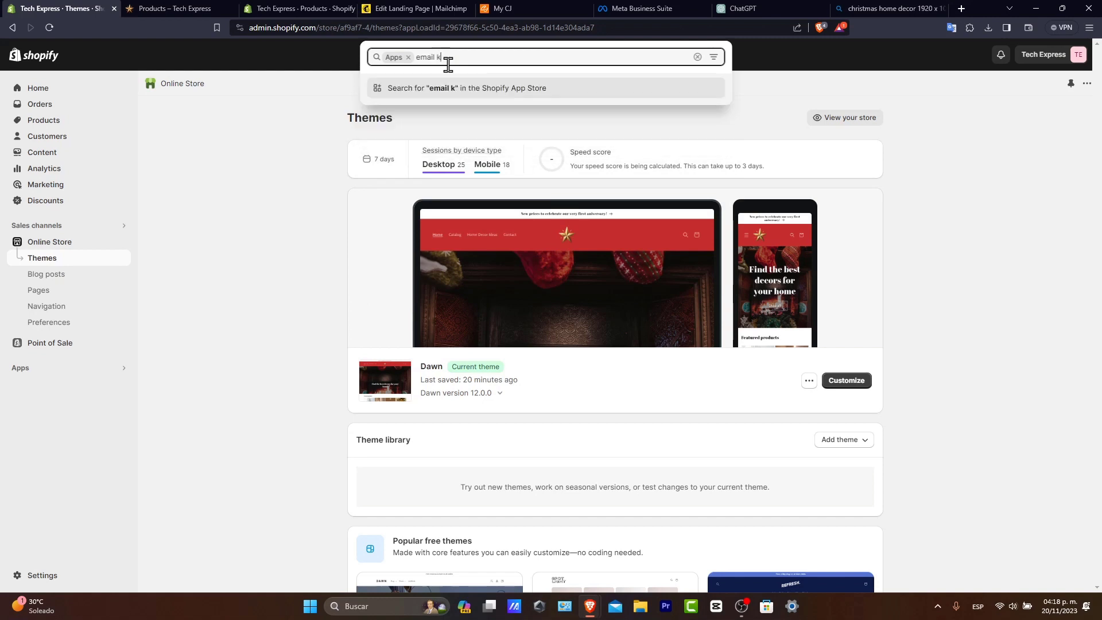
pyautogui.write('keting')
pyautogui.press('Return')
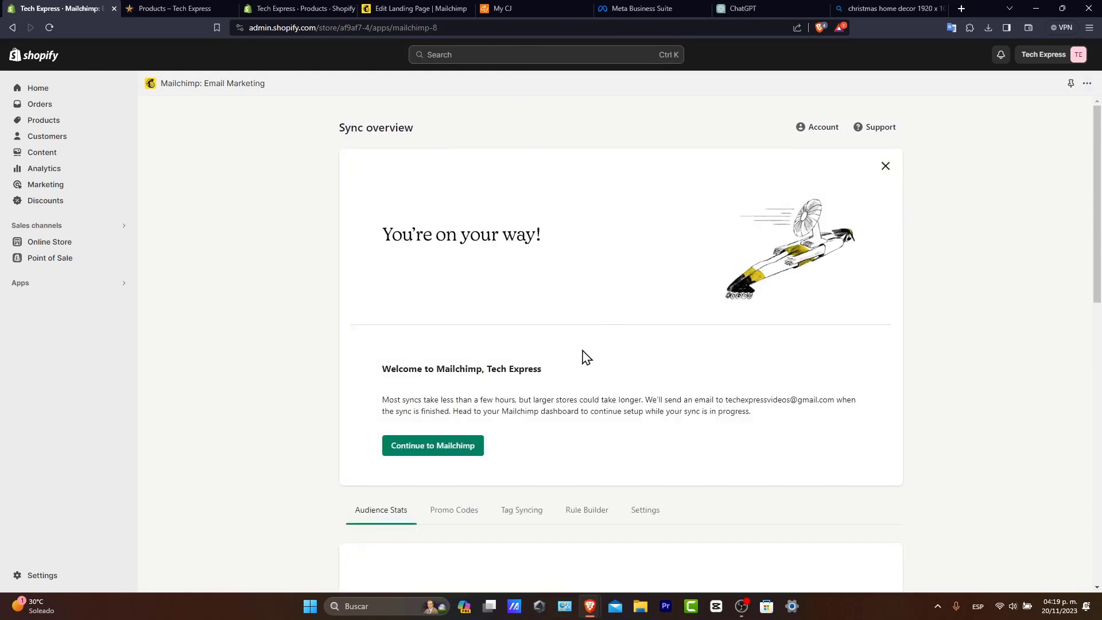
pyautogui.click(48, 283)
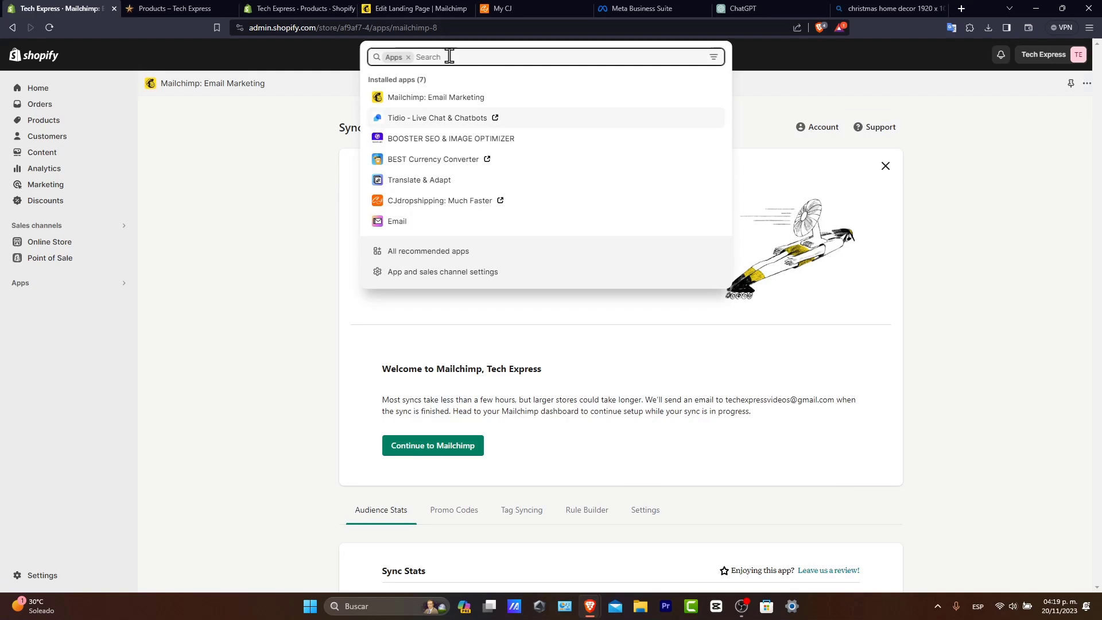
# - Go back to the Edit Landing Page tab showing the untitled Bandmates page
pyautogui.click(205, 6)
pyautogui.click(325, 5)
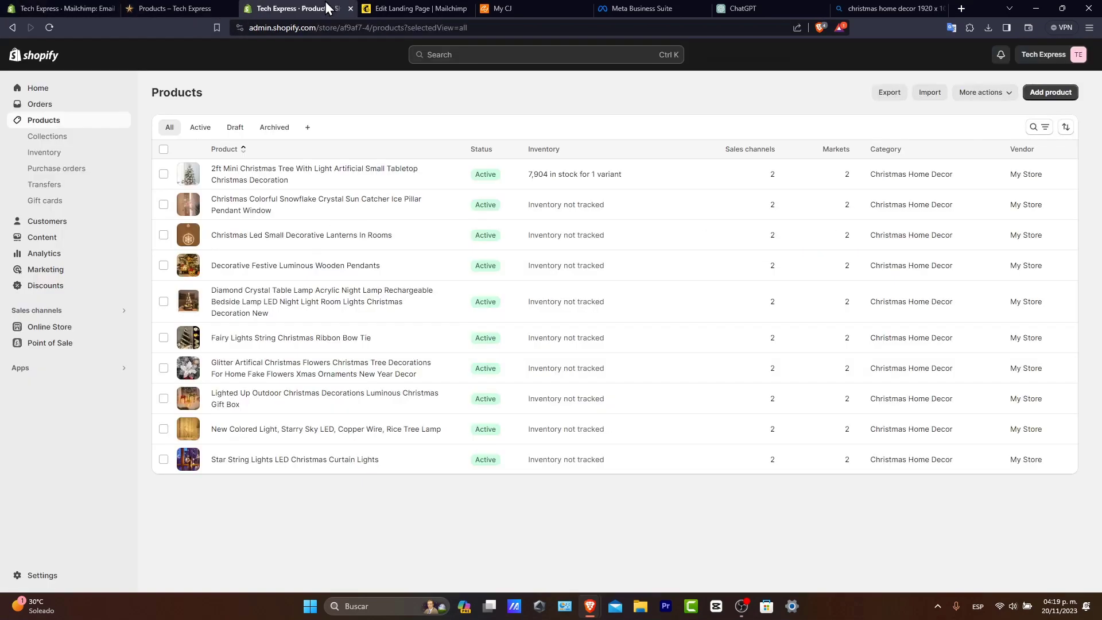
pyautogui.click(416, 7)
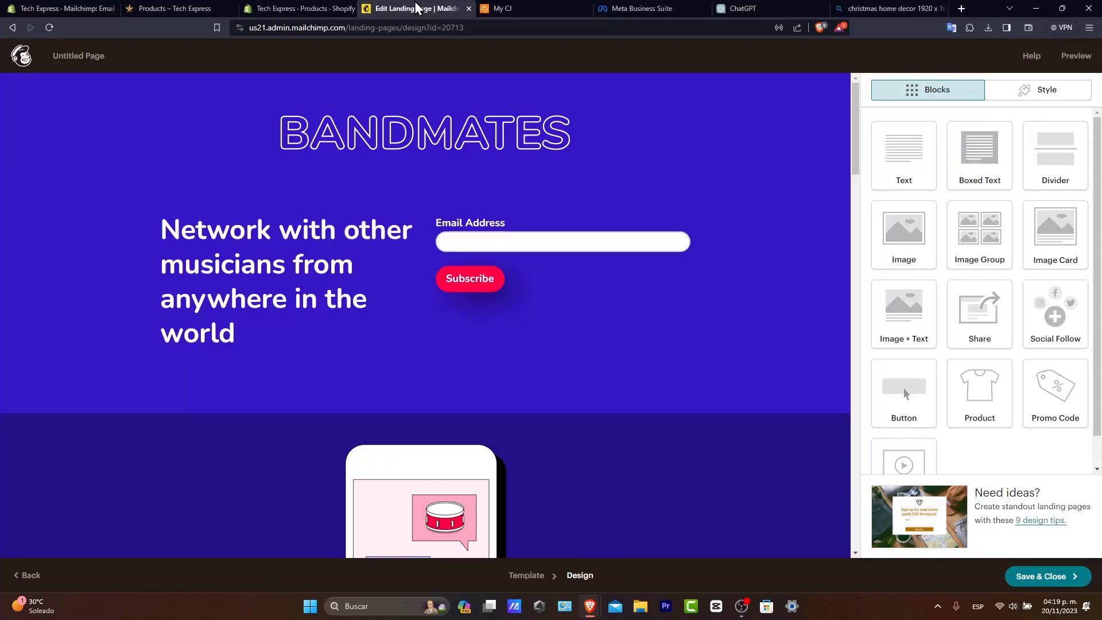